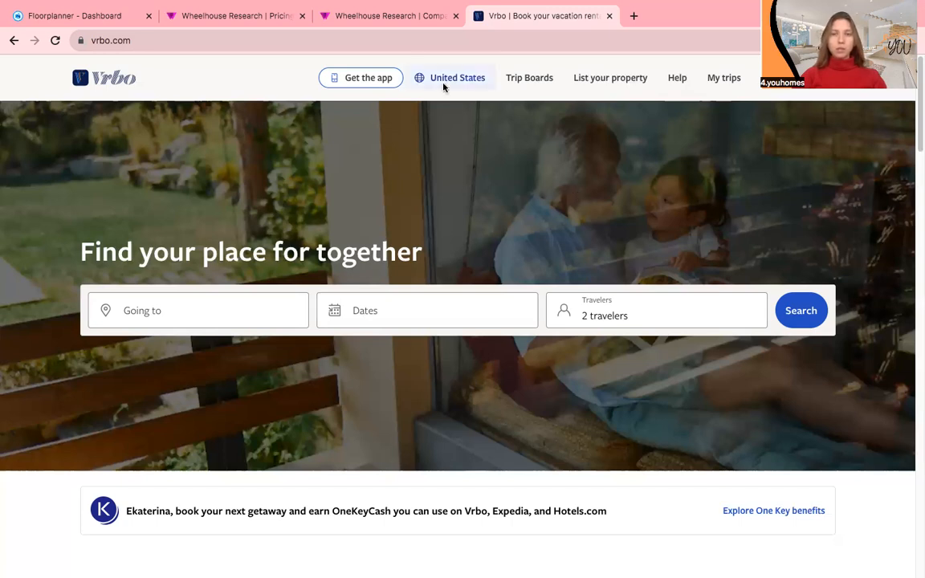
Open the page for listing a property on Vrbo.
{"action": "left_click", "coordinate": [614, 83]}
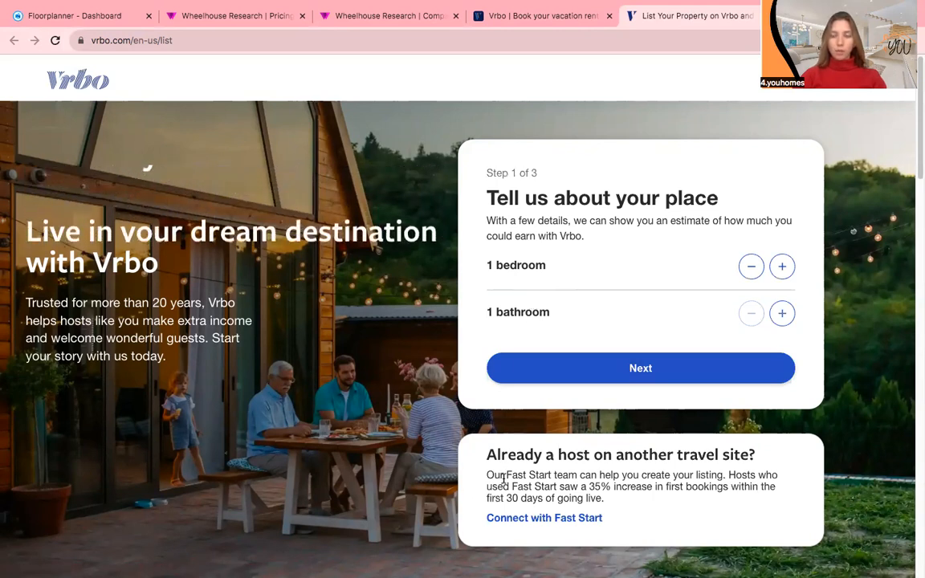
Look through the Fast Start call request form for hosts from other travel sites and close it.
{"action": "left_click", "coordinate": [507, 519]}
{"action": "scroll", "coordinate": [493, 302], "scroll_direction": "down", "scroll_amount": 4}
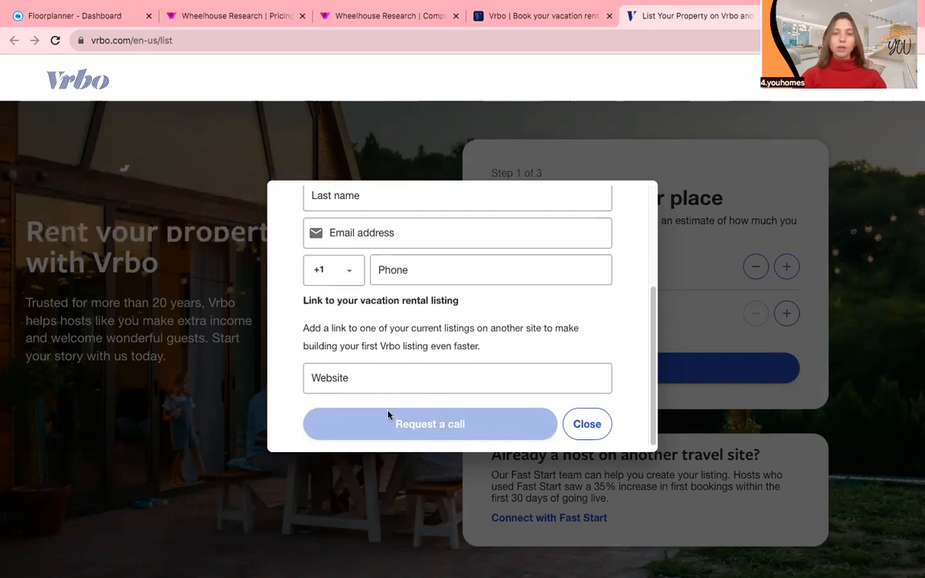
{"action": "left_click", "coordinate": [573, 430]}
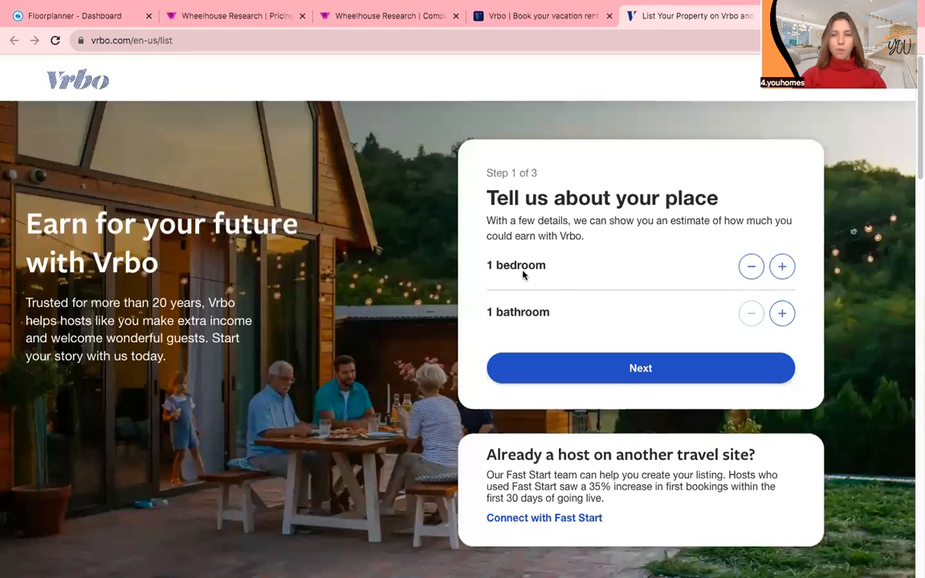
Keep one bedroom and one bathroom, and submit the property's street address using the matching suggestion, without a unit number.
{"action": "left_click", "coordinate": [533, 368]}
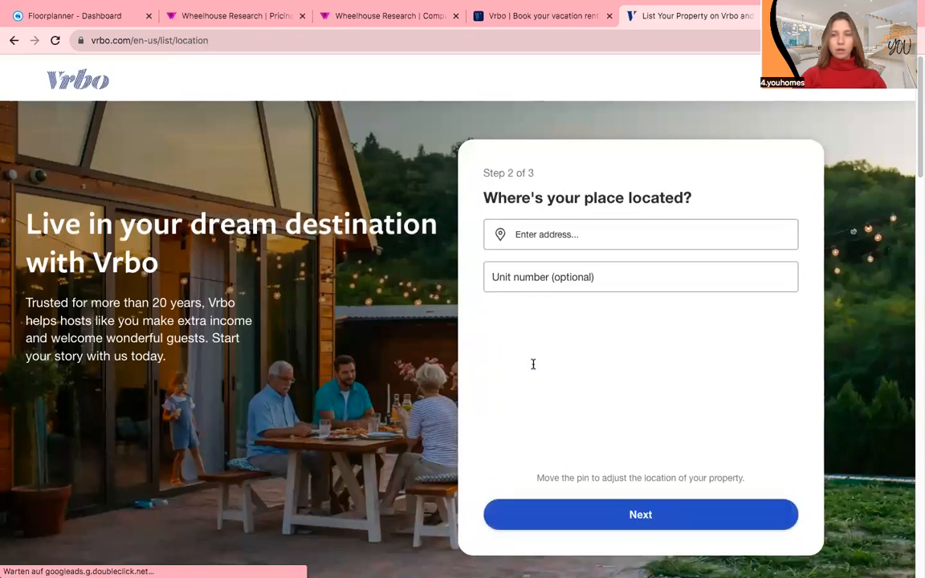
{"action": "left_click", "coordinate": [543, 233]}
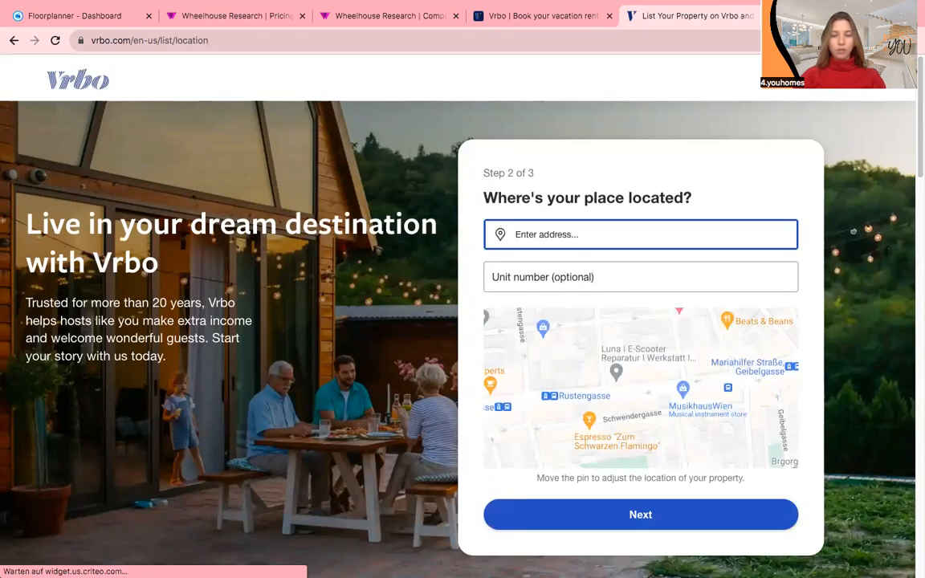
{"action": "type", "text": "mariahilfer S"}
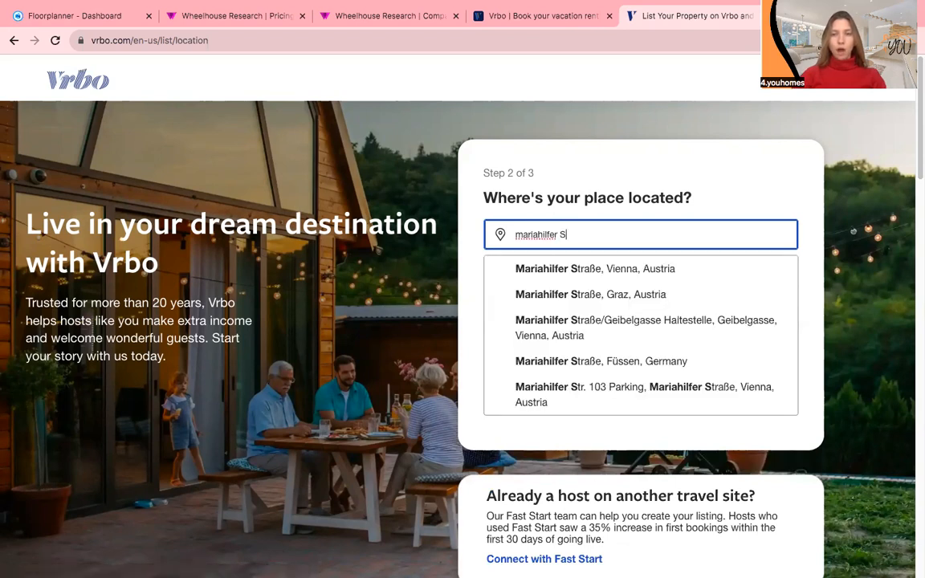
{"action": "left_click", "coordinate": [554, 270]}
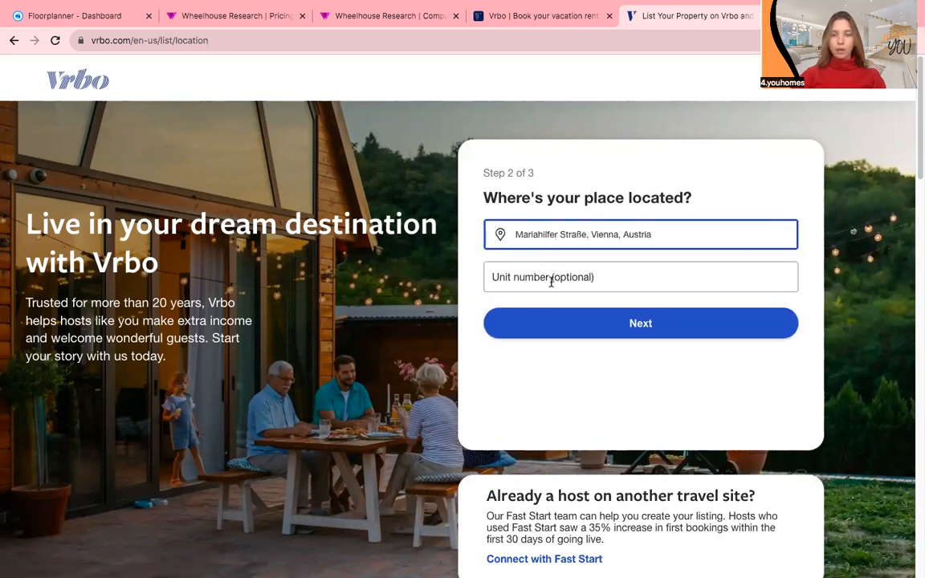
{"action": "left_click", "coordinate": [552, 278]}
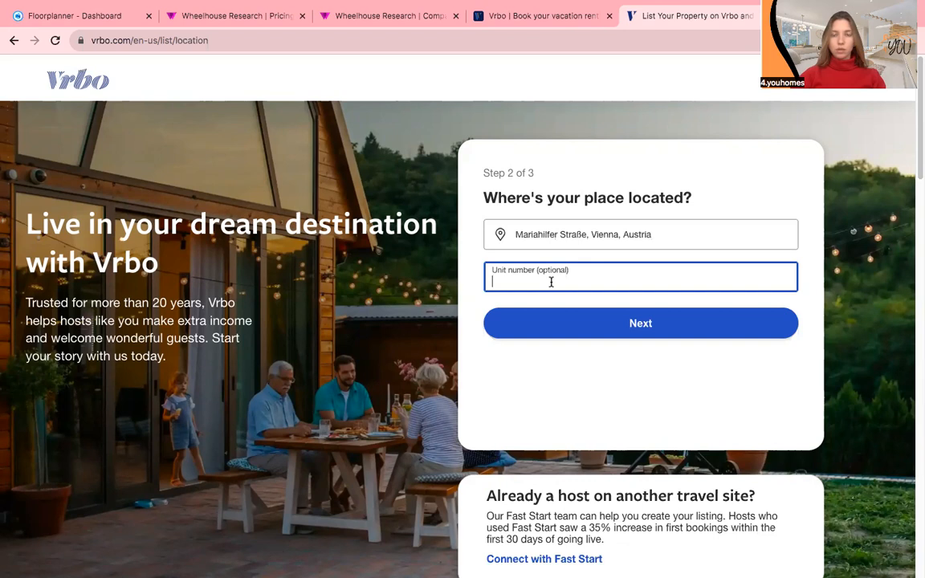
{"action": "left_click", "coordinate": [537, 330]}
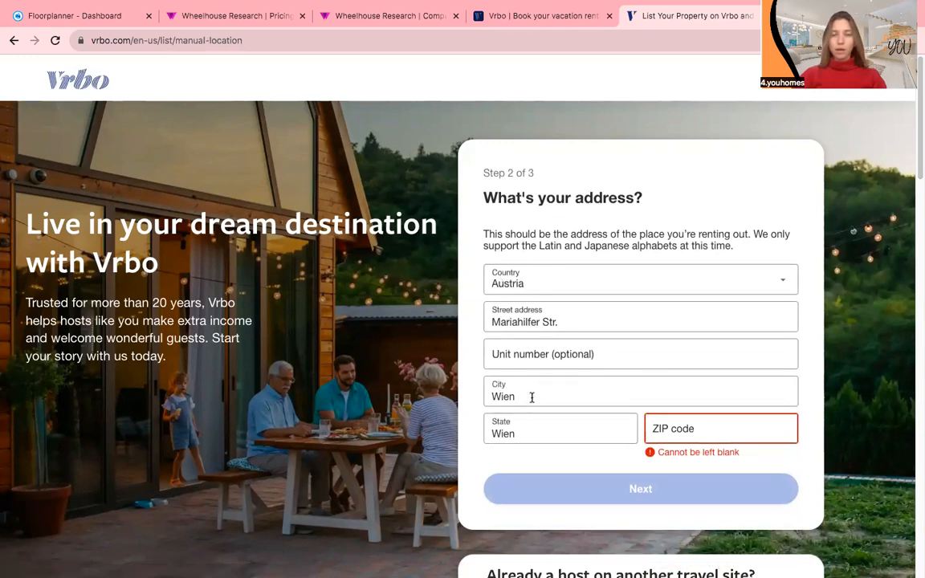
Fill in the missing ZIP code of the property's address.
{"action": "left_click", "coordinate": [660, 431]}
{"action": "type", "text": "1150"}
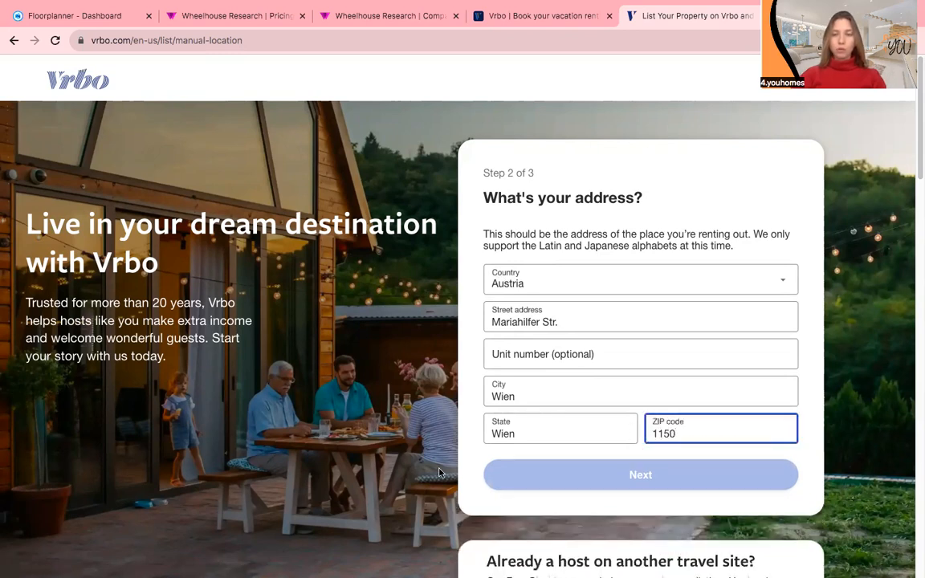
{"action": "left_click", "coordinate": [487, 470]}
Confirm the property's location and proceed past the earnings estimate and welcome page to the essential amenities.
{"action": "scroll", "coordinate": [481, 462], "scroll_direction": "down", "scroll_amount": 2}
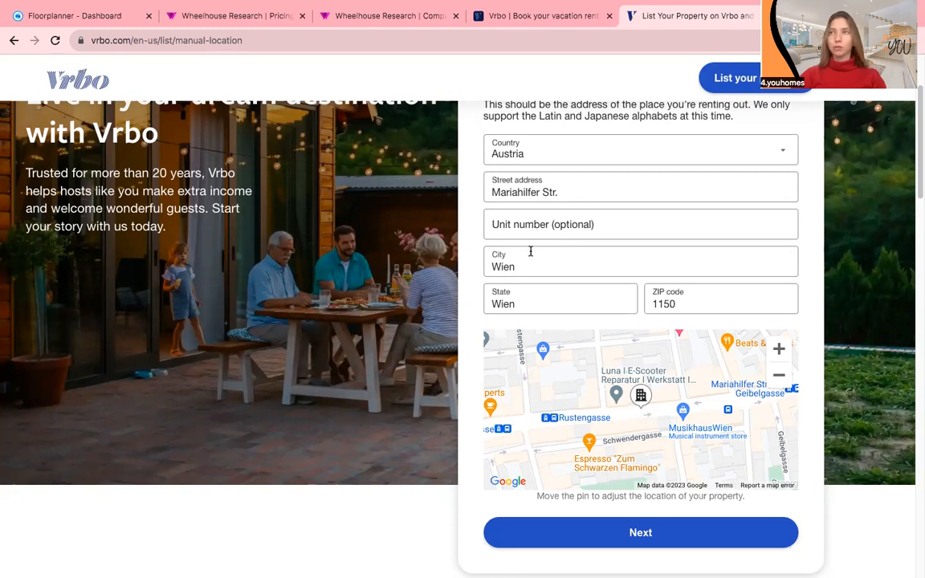
{"action": "left_click", "coordinate": [516, 536]}
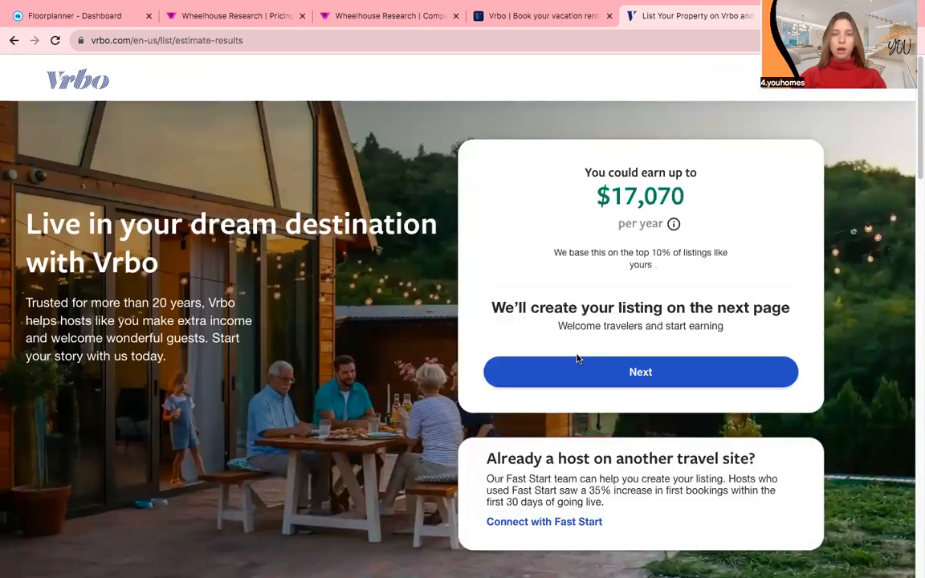
{"action": "left_click", "coordinate": [619, 382]}
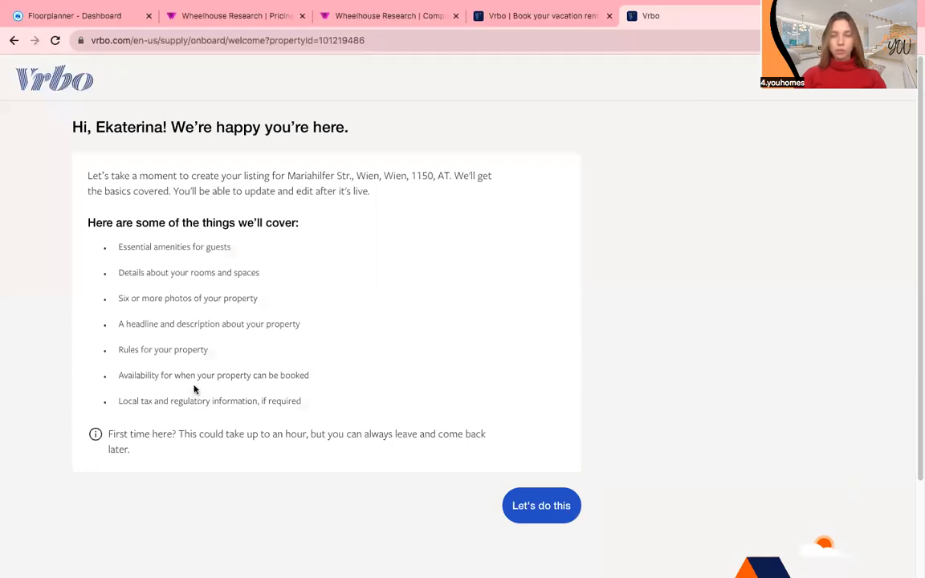
{"action": "left_click", "coordinate": [541, 510]}
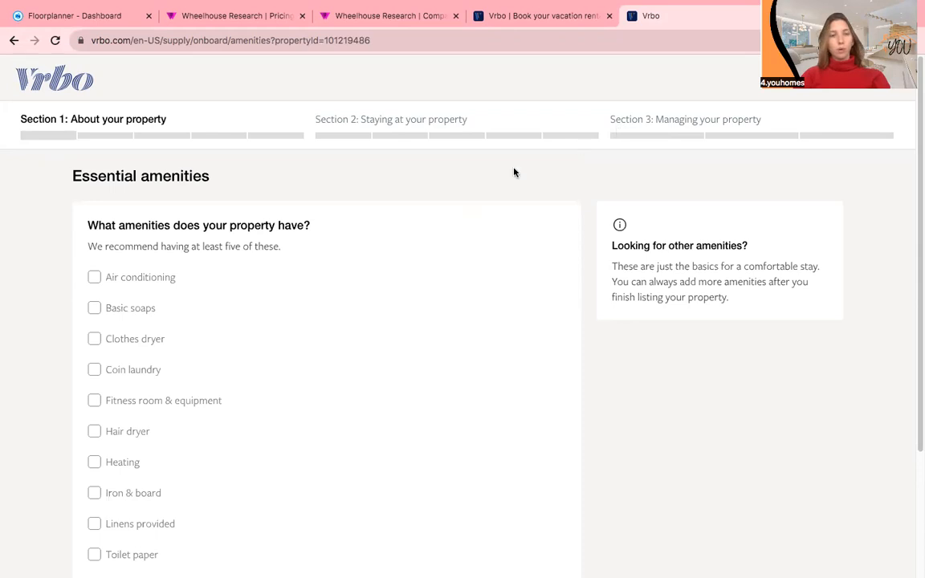
Select hair dryer, heating, iron & board, linens, toilet paper, towels, wireless internet and washing machine as amenities, and continue to rooms and spaces.
{"action": "scroll", "coordinate": [419, 318], "scroll_direction": "down", "scroll_amount": 1}
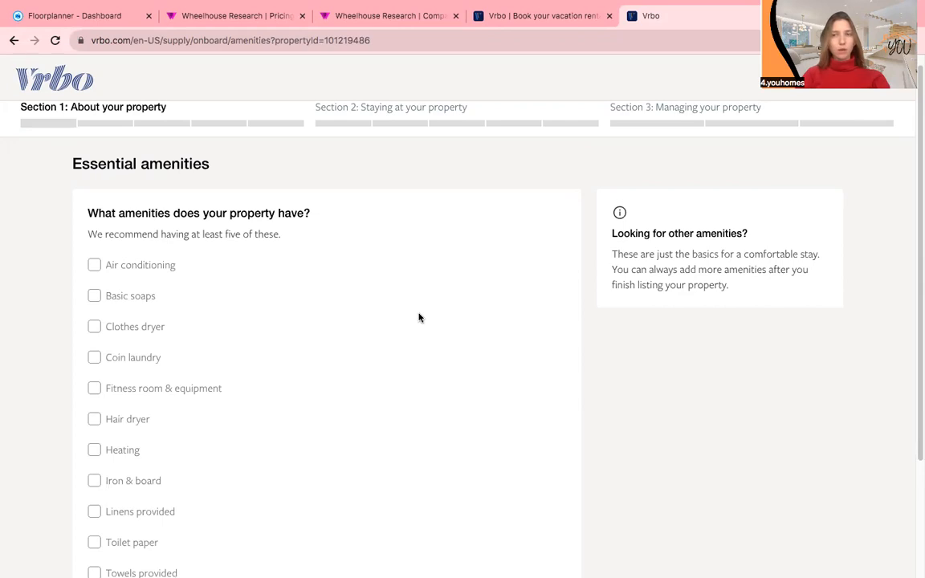
{"action": "scroll", "coordinate": [418, 318], "scroll_direction": "down", "scroll_amount": 2}
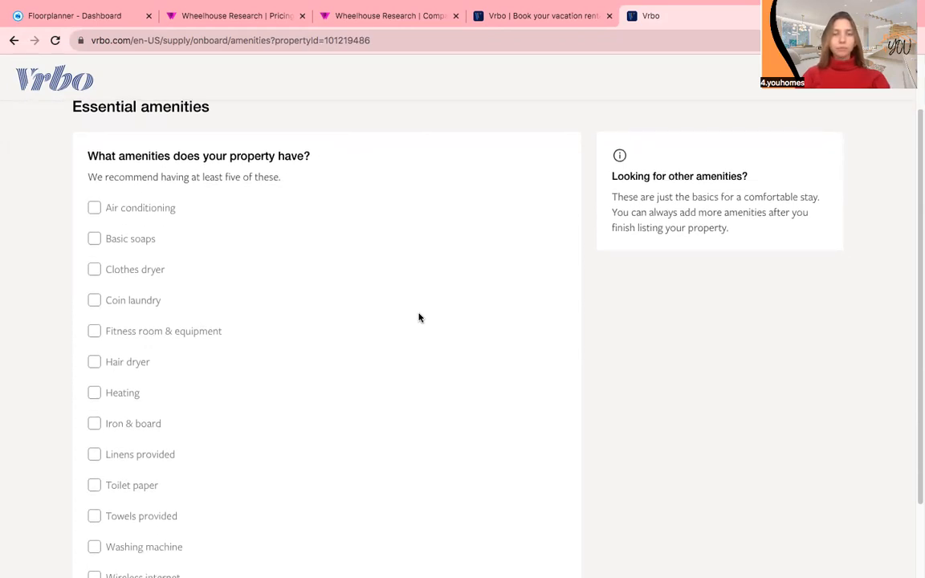
{"action": "scroll", "coordinate": [418, 318], "scroll_direction": "down", "scroll_amount": 1}
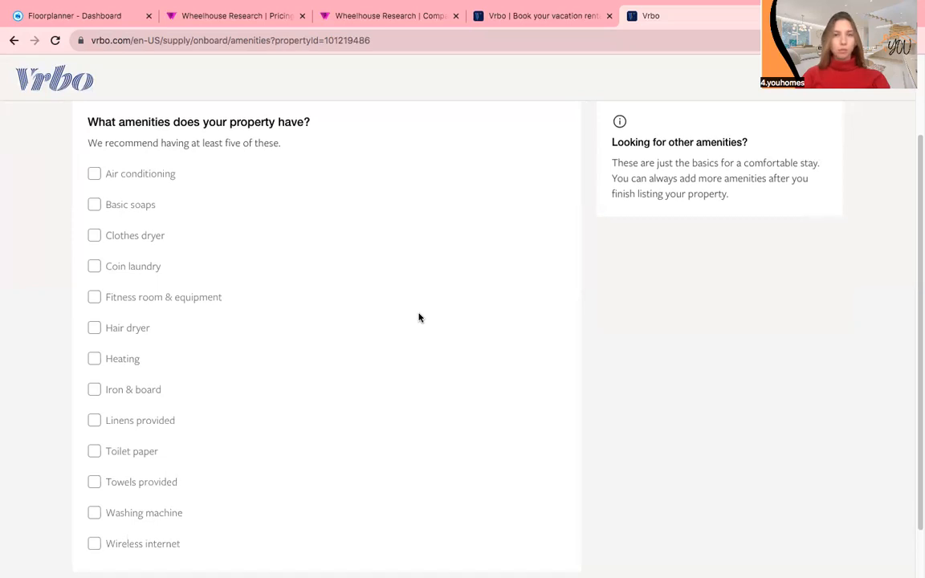
{"action": "scroll", "coordinate": [418, 317], "scroll_direction": "down", "scroll_amount": 1}
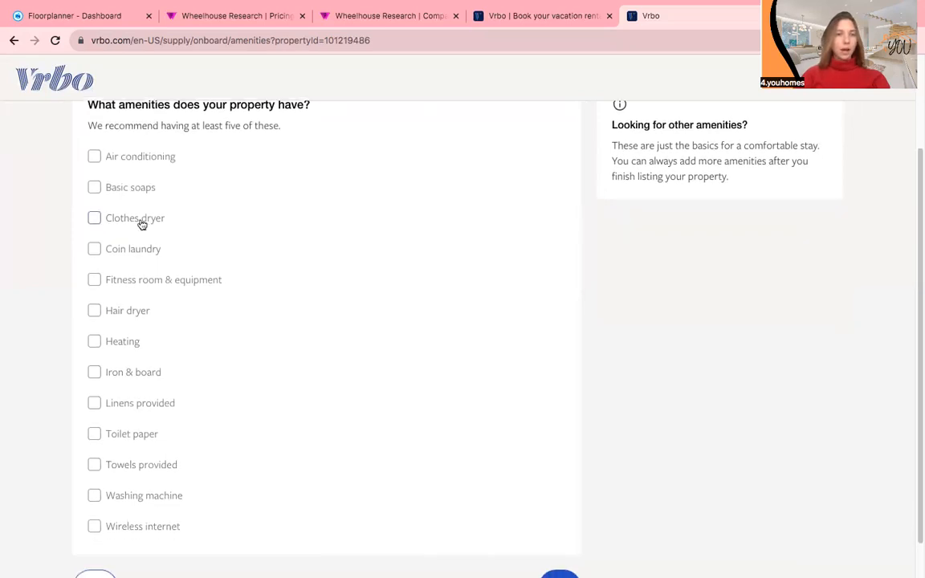
{"action": "left_click", "coordinate": [114, 318]}
{"action": "scroll", "coordinate": [114, 435], "scroll_direction": "down", "scroll_amount": 1}
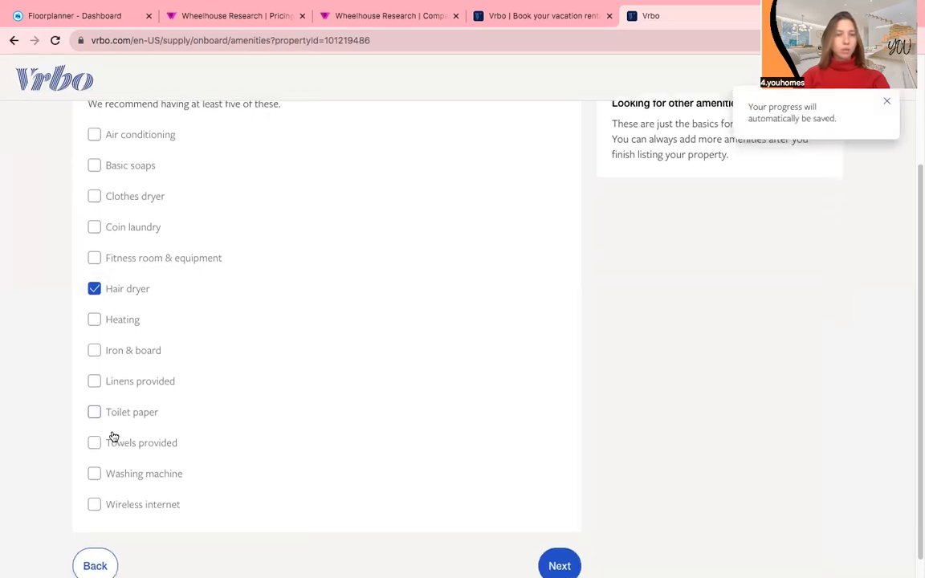
{"action": "left_click", "coordinate": [113, 325]}
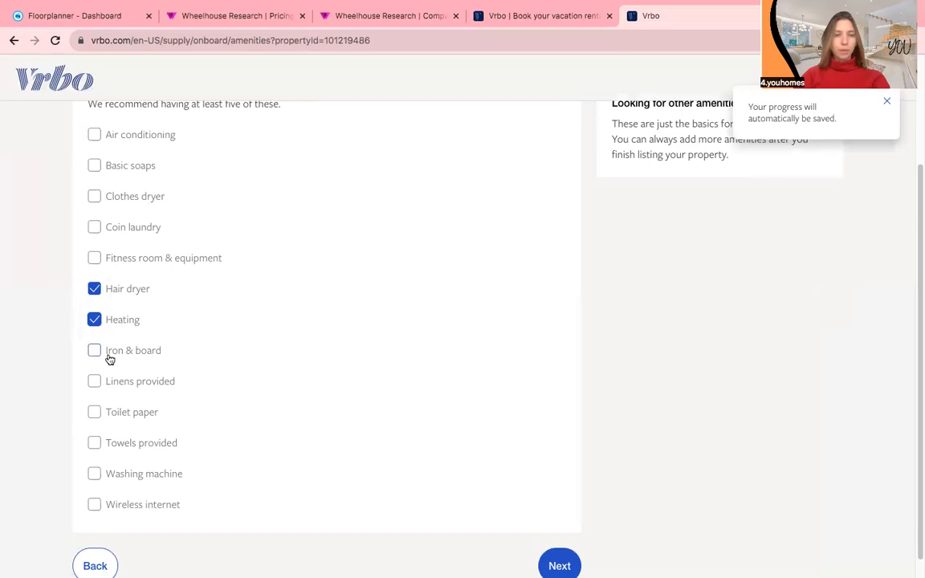
{"action": "left_click", "coordinate": [109, 355]}
{"action": "left_click", "coordinate": [110, 385]}
{"action": "left_click", "coordinate": [112, 414]}
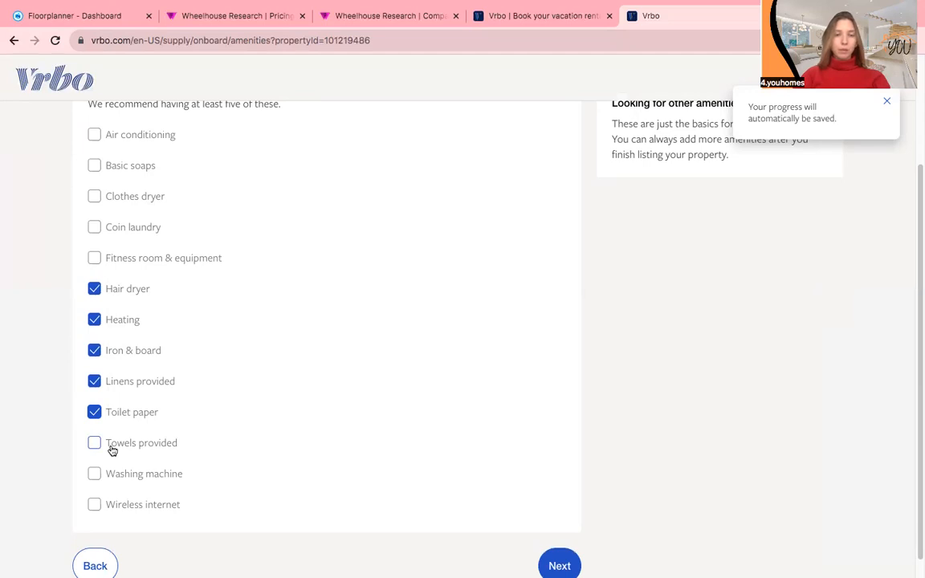
{"action": "left_click", "coordinate": [112, 450]}
{"action": "left_click", "coordinate": [110, 507]}
{"action": "left_click", "coordinate": [119, 479]}
{"action": "scroll", "coordinate": [516, 477], "scroll_direction": "down", "scroll_amount": 1}
{"action": "left_click", "coordinate": [559, 545]}
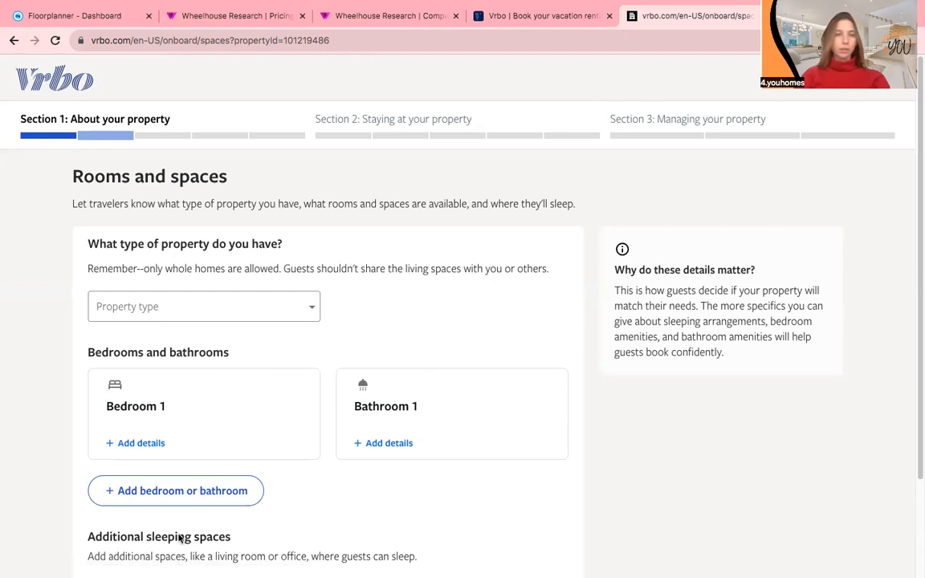
Set the property type to Apartment.
{"action": "scroll", "coordinate": [263, 357], "scroll_direction": "down", "scroll_amount": 2}
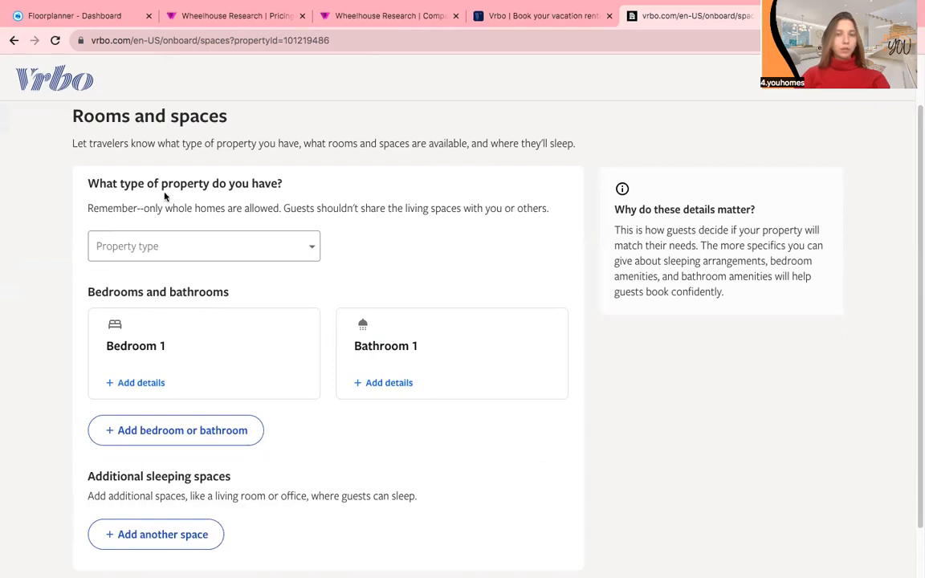
{"action": "left_click", "coordinate": [163, 248]}
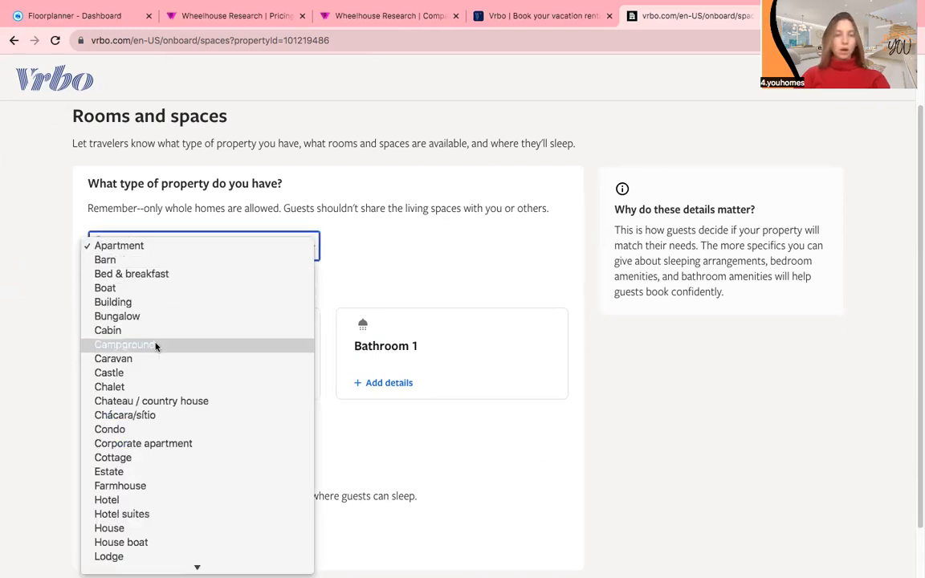
{"action": "scroll", "coordinate": [156, 345], "scroll_direction": "down", "scroll_amount": 2}
{"action": "scroll", "coordinate": [156, 345], "scroll_direction": "down", "scroll_amount": 3}
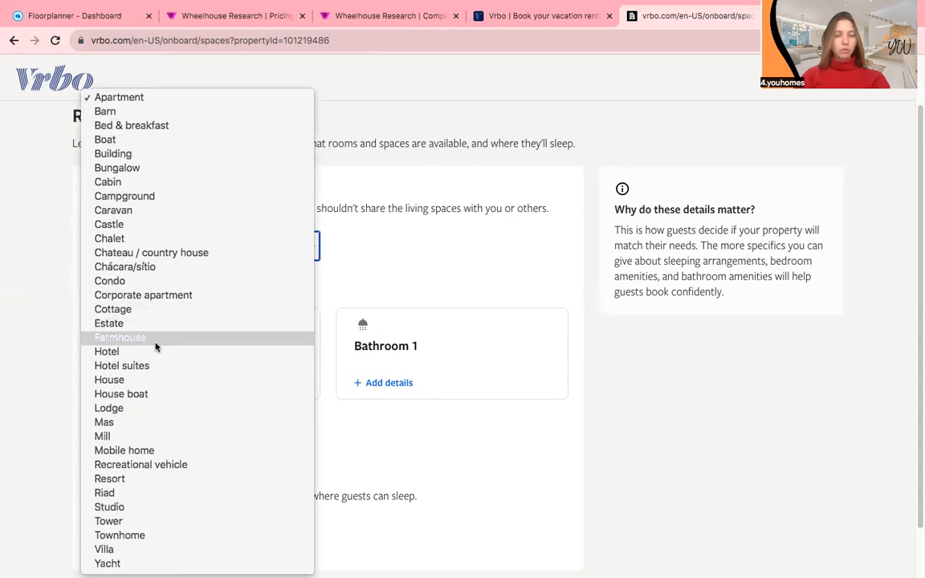
{"action": "left_click", "coordinate": [142, 98]}
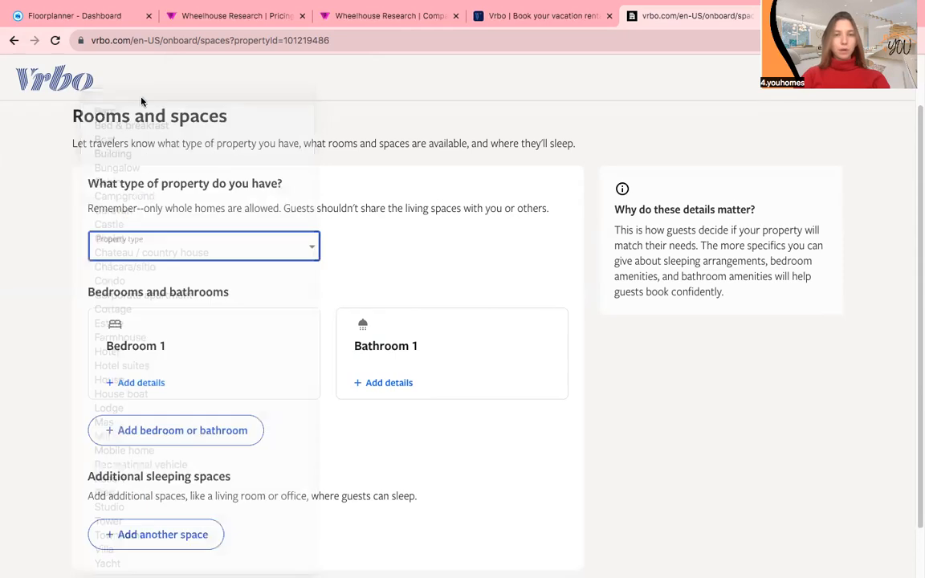
Give Bedroom 1 one Double Bed with bed sheets provided, and save the room details.
{"action": "scroll", "coordinate": [141, 309], "scroll_direction": "down", "scroll_amount": 1}
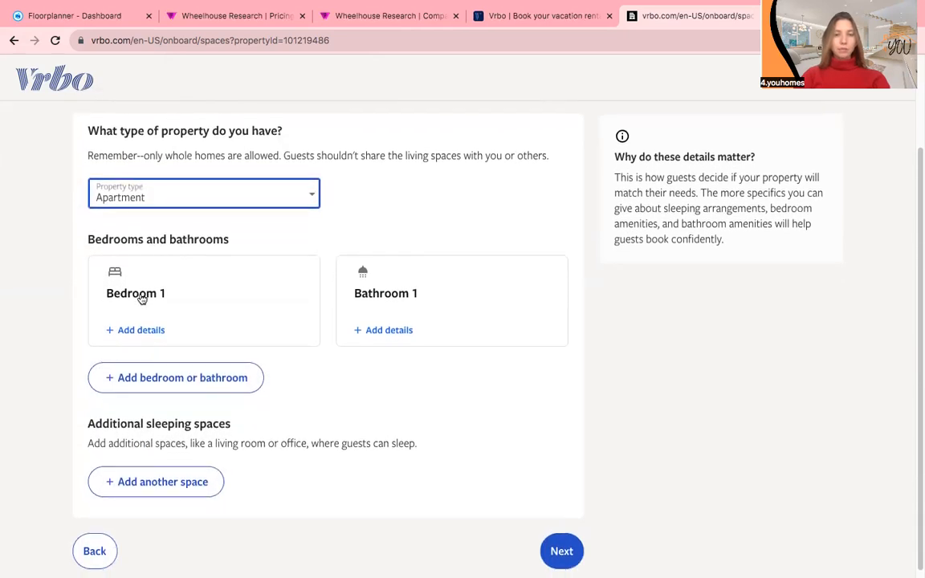
{"action": "left_click", "coordinate": [140, 329]}
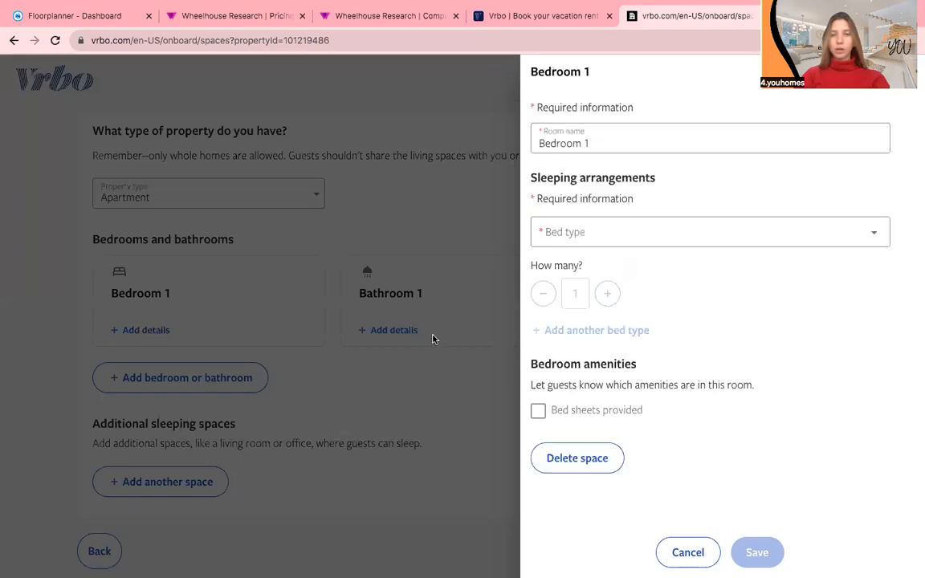
{"action": "left_click", "coordinate": [566, 232]}
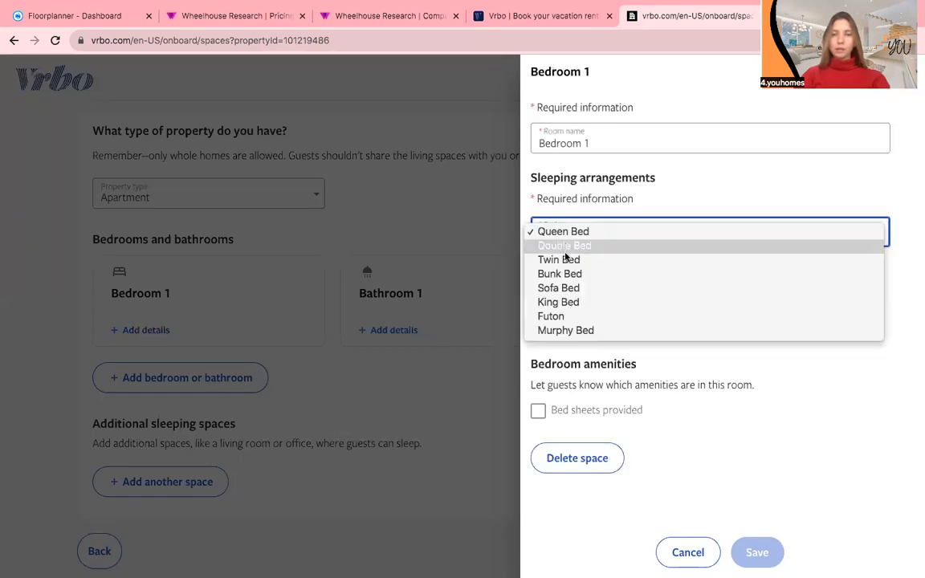
{"action": "left_click", "coordinate": [565, 253]}
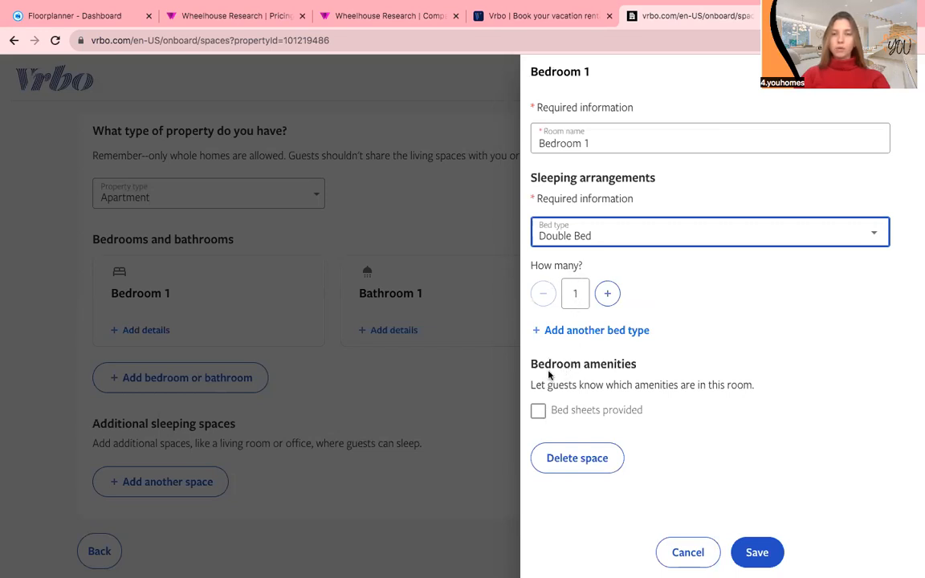
{"action": "left_click", "coordinate": [540, 412]}
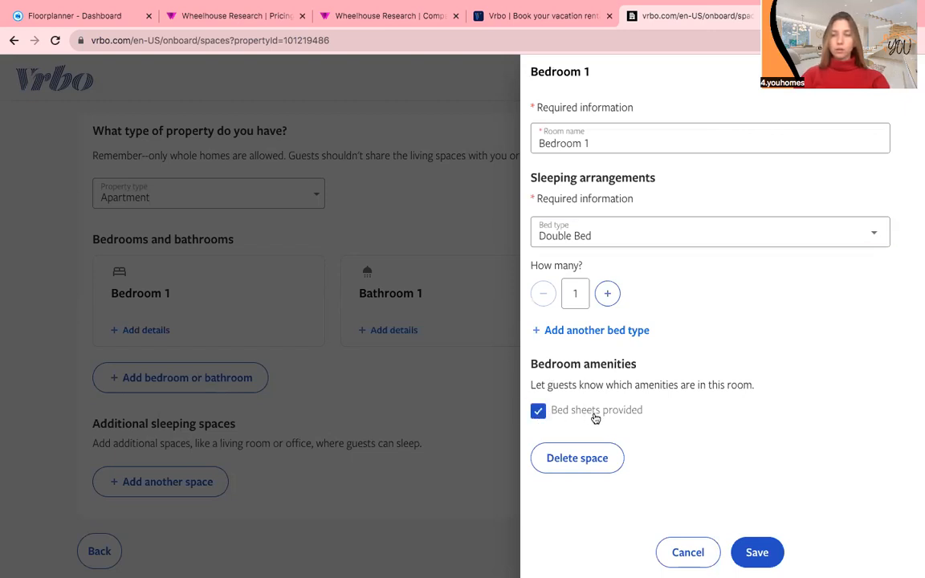
{"action": "left_click", "coordinate": [754, 549]}
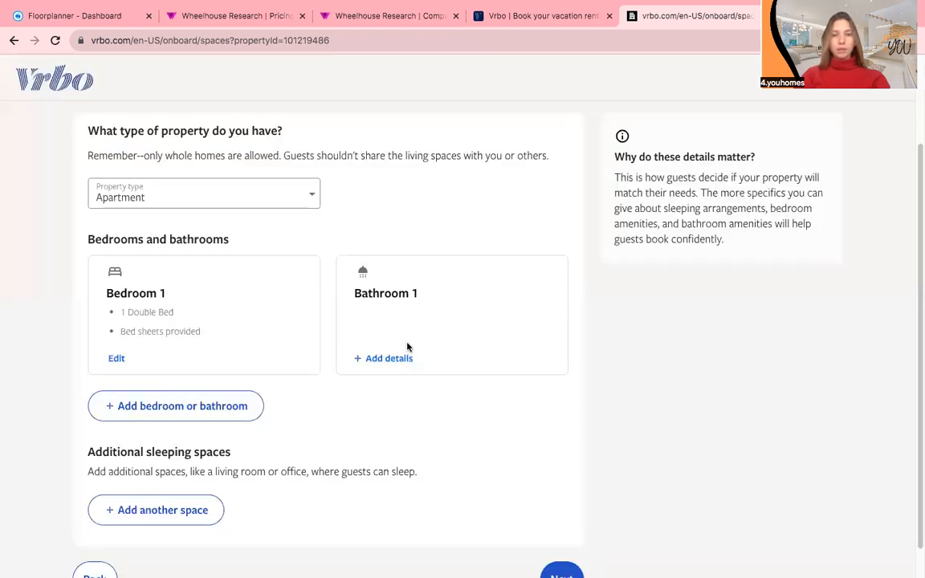
Open the details of Bathroom 1 and set its bathroom type to Full.
{"action": "left_click", "coordinate": [389, 359]}
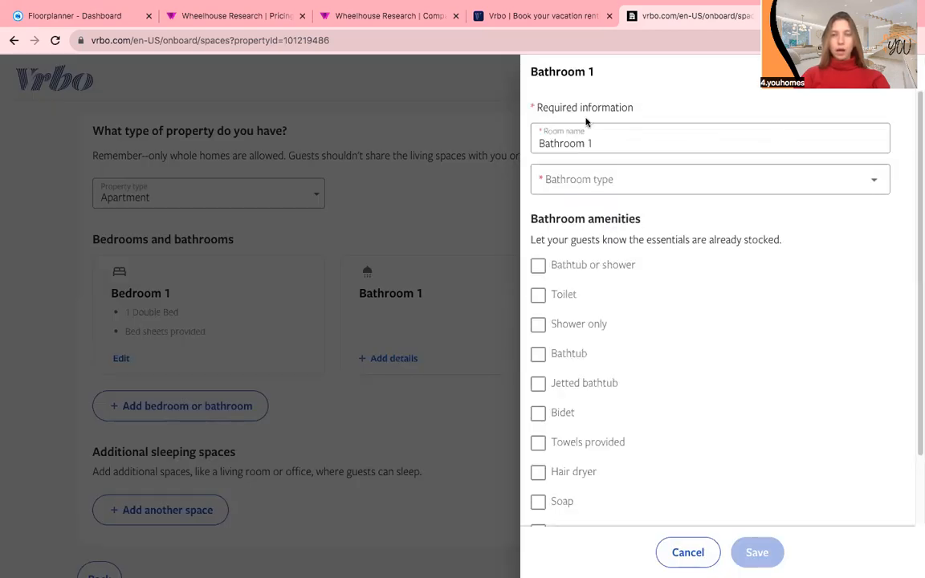
{"action": "left_click", "coordinate": [553, 181]}
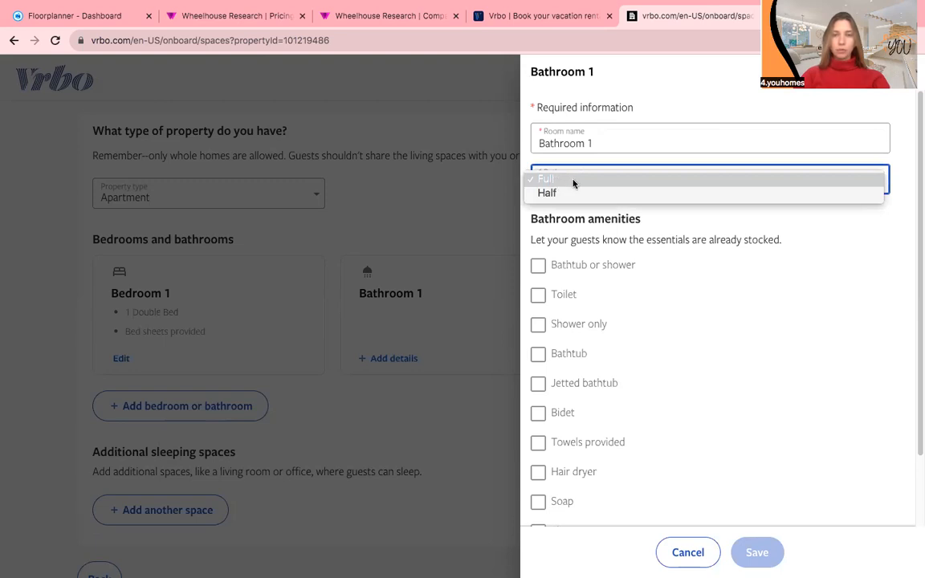
{"action": "left_click", "coordinate": [573, 182]}
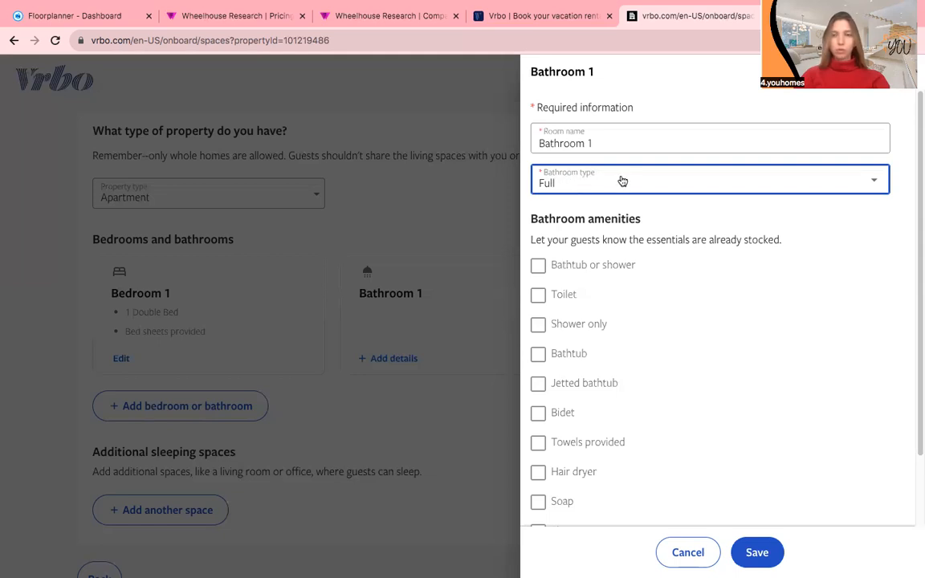
Select bathtub or shower, toilet, towels provided, hair dryer, soap and shampoo as Bathroom 1's amenities, and save the room.
{"action": "scroll", "coordinate": [600, 281], "scroll_direction": "down", "scroll_amount": 2}
{"action": "left_click", "coordinate": [564, 254]}
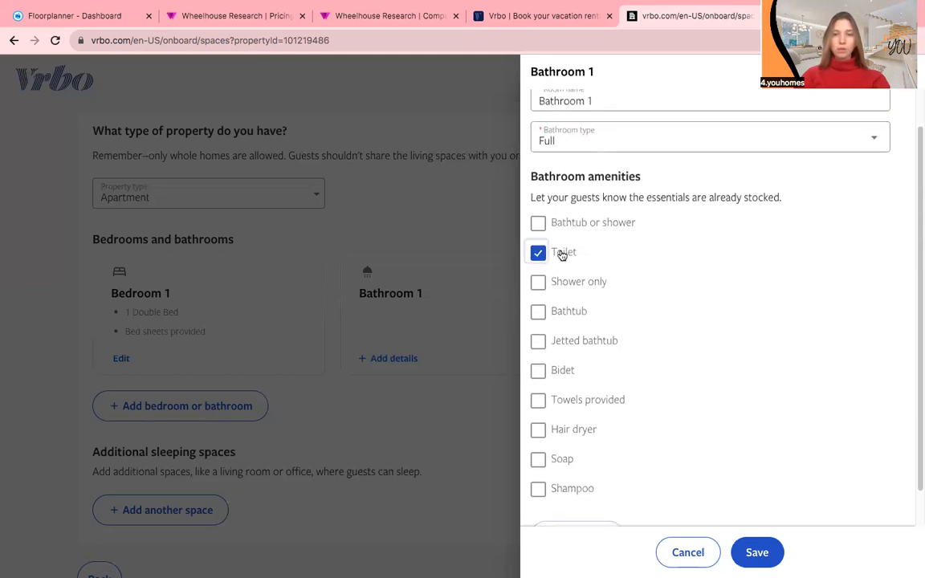
{"action": "left_click", "coordinate": [554, 402]}
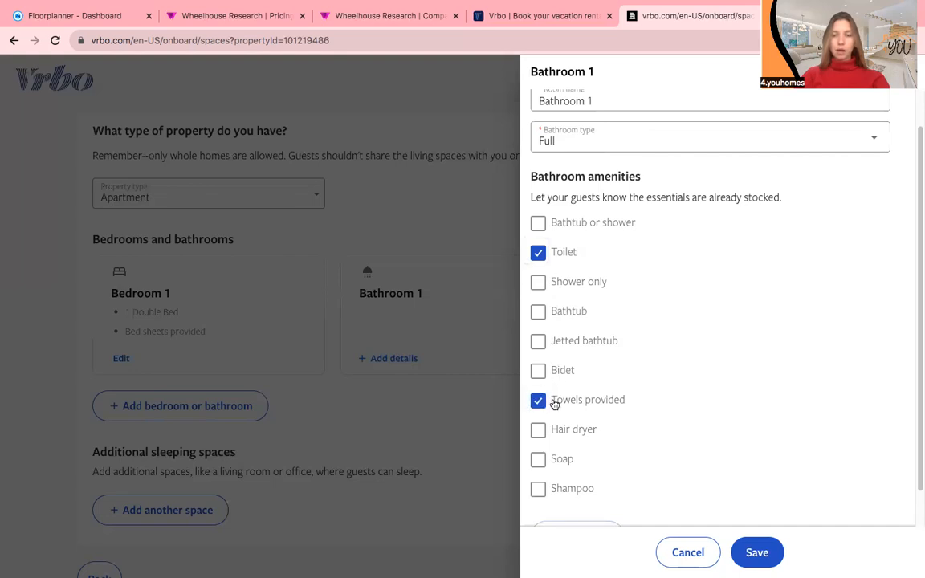
{"action": "left_click", "coordinate": [553, 432]}
{"action": "left_click", "coordinate": [554, 464]}
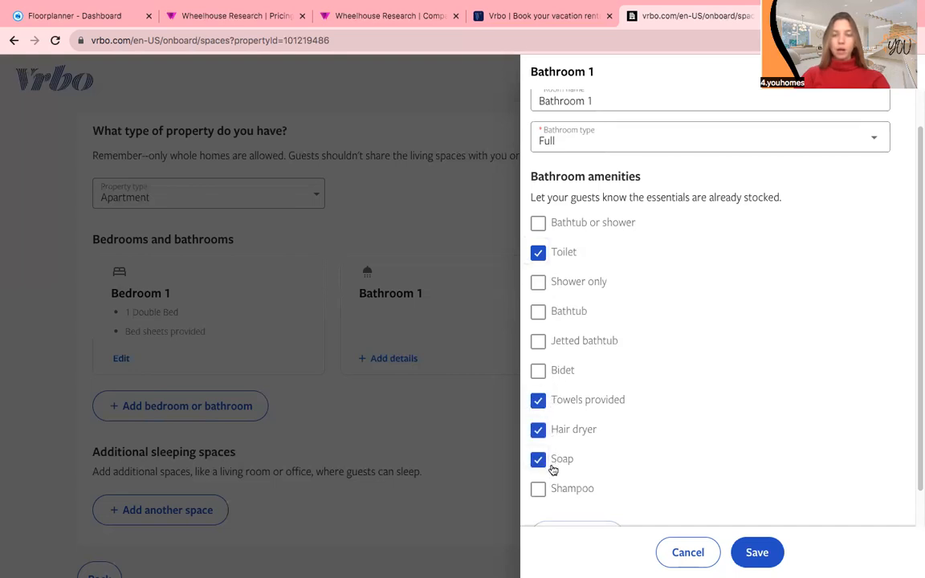
{"action": "left_click", "coordinate": [553, 489]}
{"action": "scroll", "coordinate": [553, 398], "scroll_direction": "down", "scroll_amount": 1}
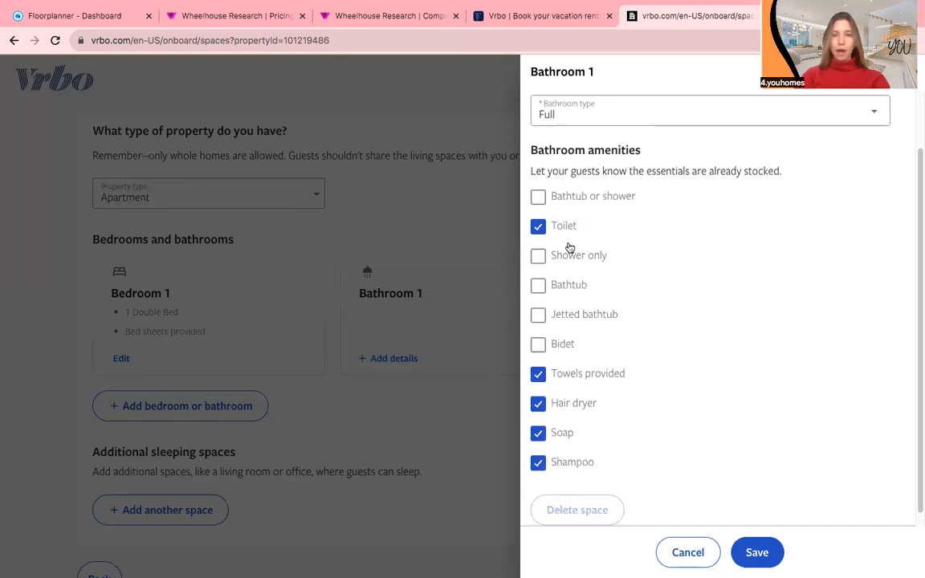
{"action": "left_click", "coordinate": [565, 198]}
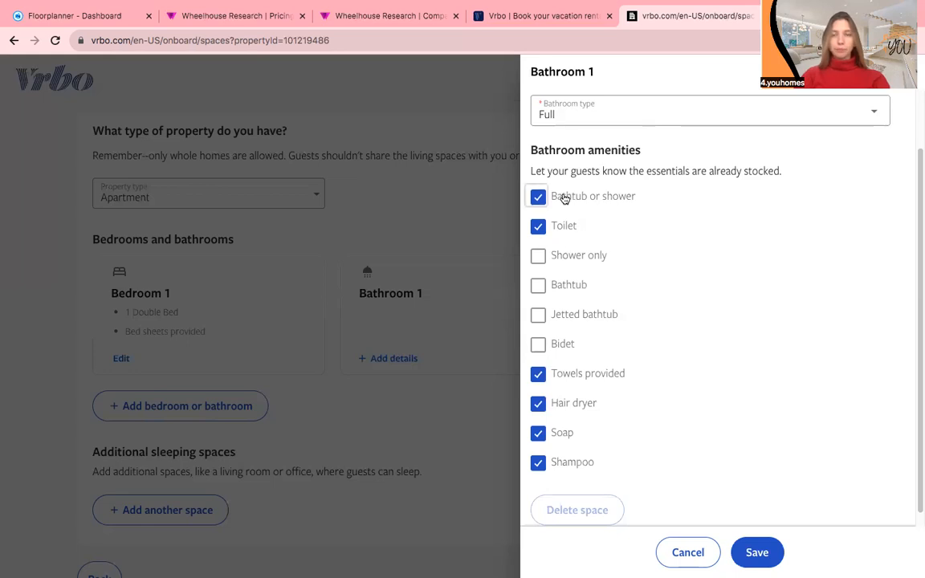
{"action": "scroll", "coordinate": [575, 363], "scroll_direction": "down", "scroll_amount": 1}
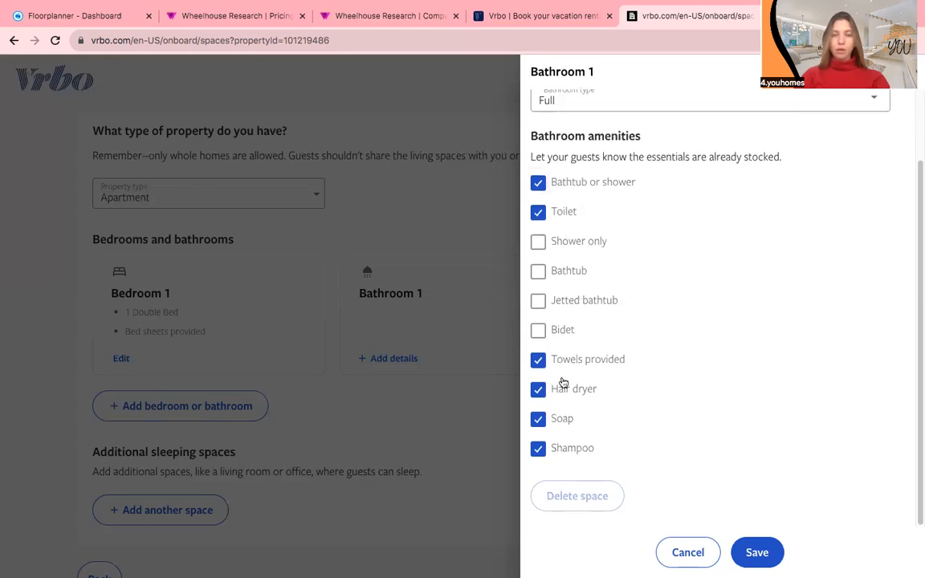
{"action": "left_click", "coordinate": [757, 552]}
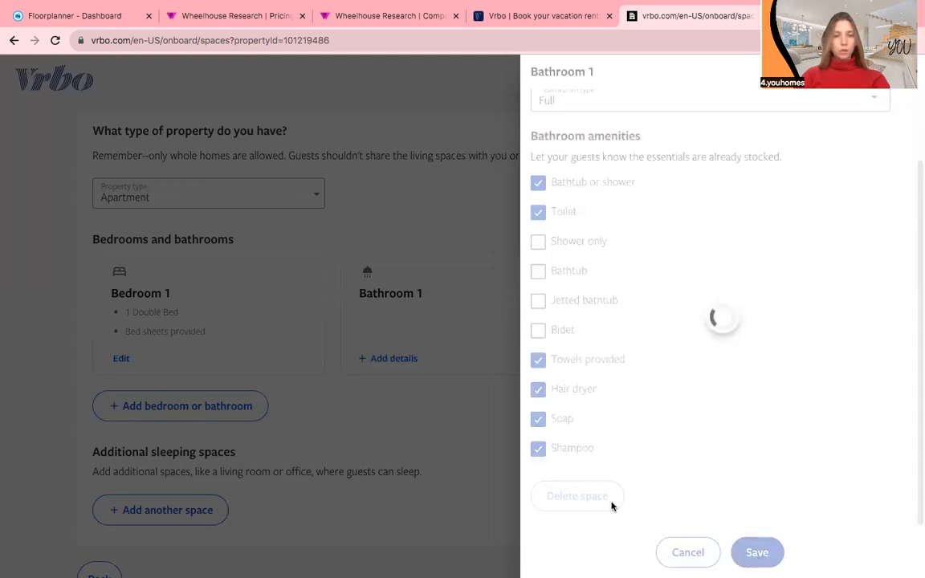
Add a Living Room with one Sofa Bed as an additional sleeping space and save it.
{"action": "scroll", "coordinate": [379, 432], "scroll_direction": "down", "scroll_amount": 1}
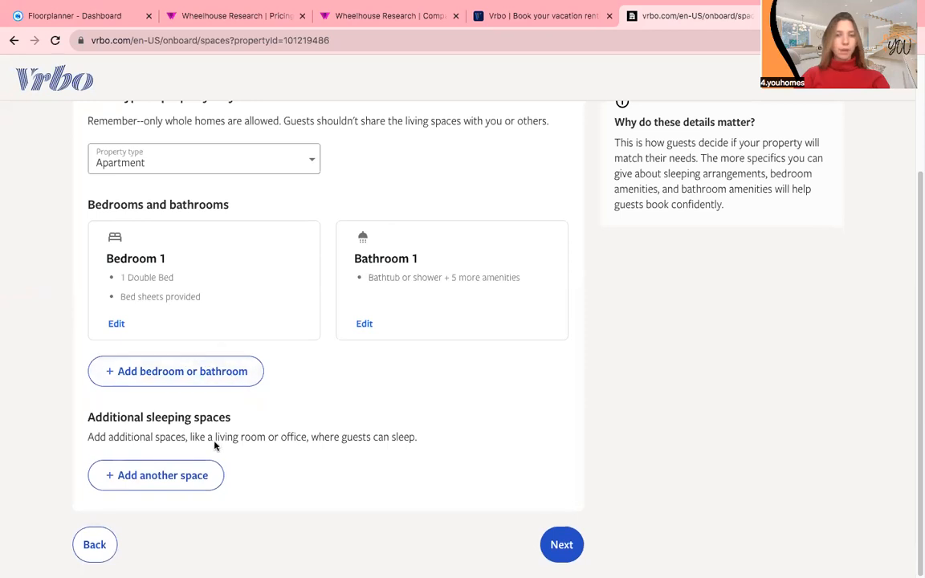
{"action": "left_click", "coordinate": [179, 475]}
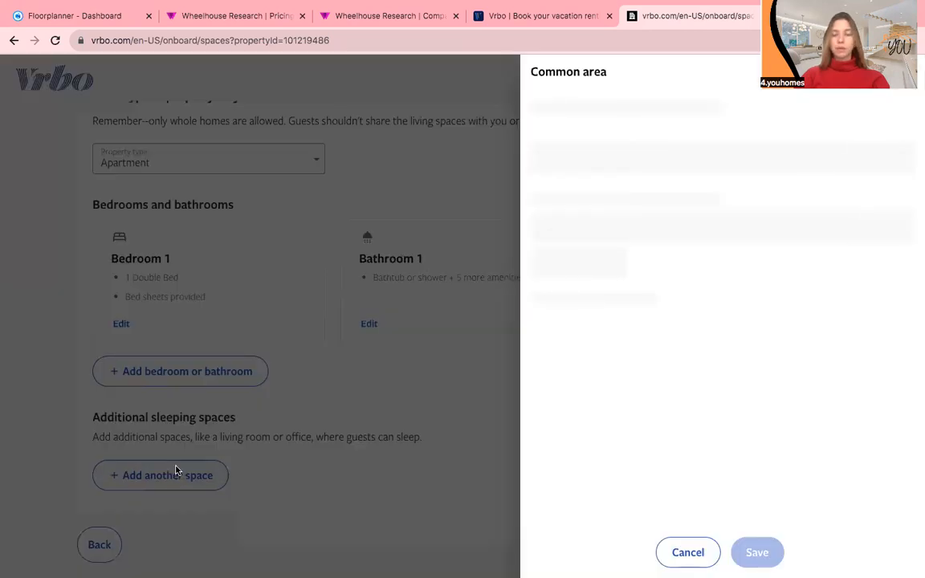
{"action": "left_click", "coordinate": [567, 207]}
{"action": "left_click", "coordinate": [562, 197]}
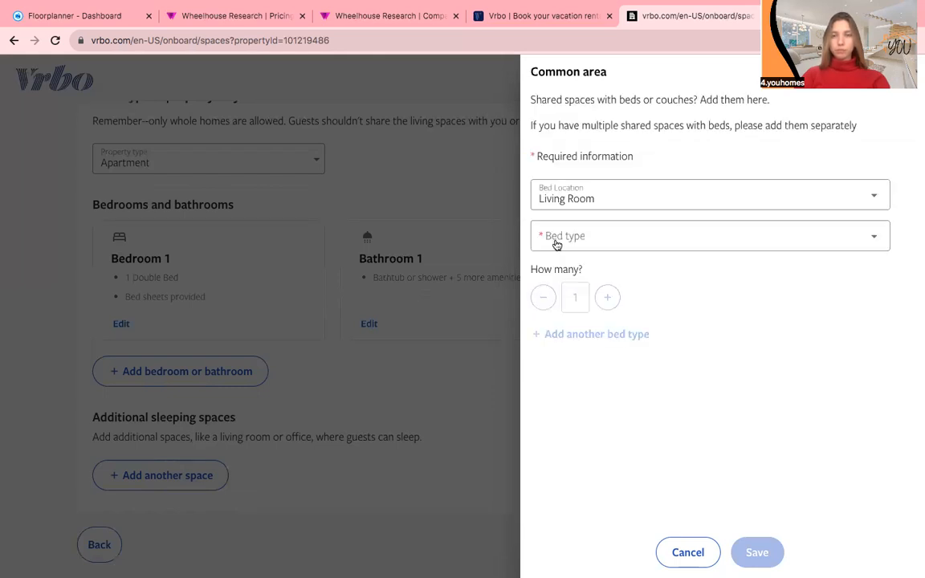
{"action": "left_click", "coordinate": [554, 242]}
{"action": "left_click", "coordinate": [563, 293]}
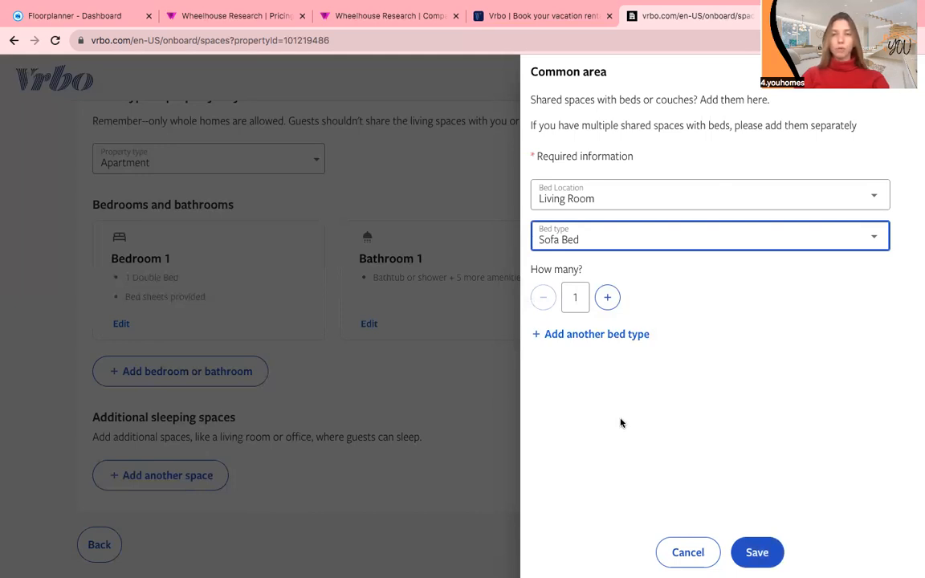
{"action": "left_click", "coordinate": [747, 554]}
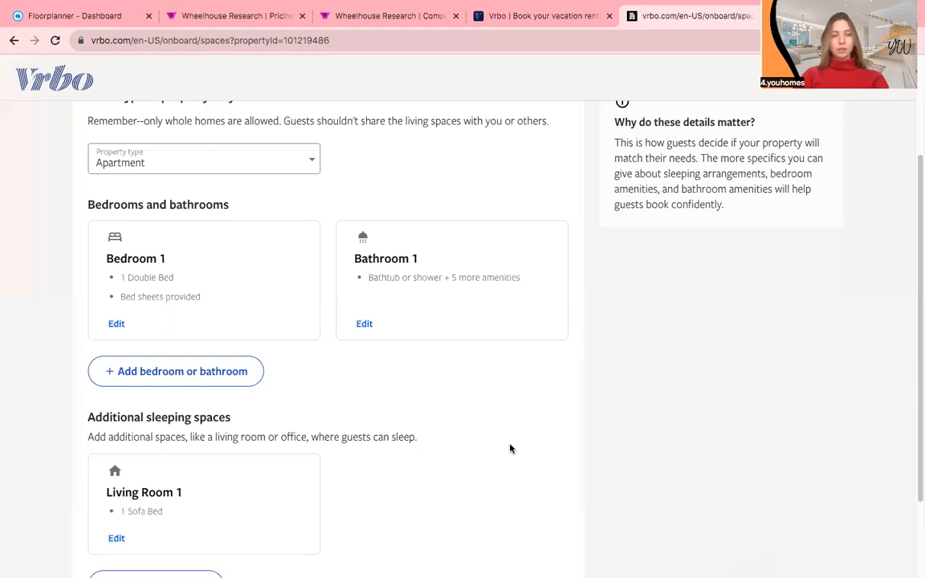
Continue from the rooms and spaces to the photos page and skip adding photos for now.
{"action": "scroll", "coordinate": [510, 446], "scroll_direction": "down", "scroll_amount": 3}
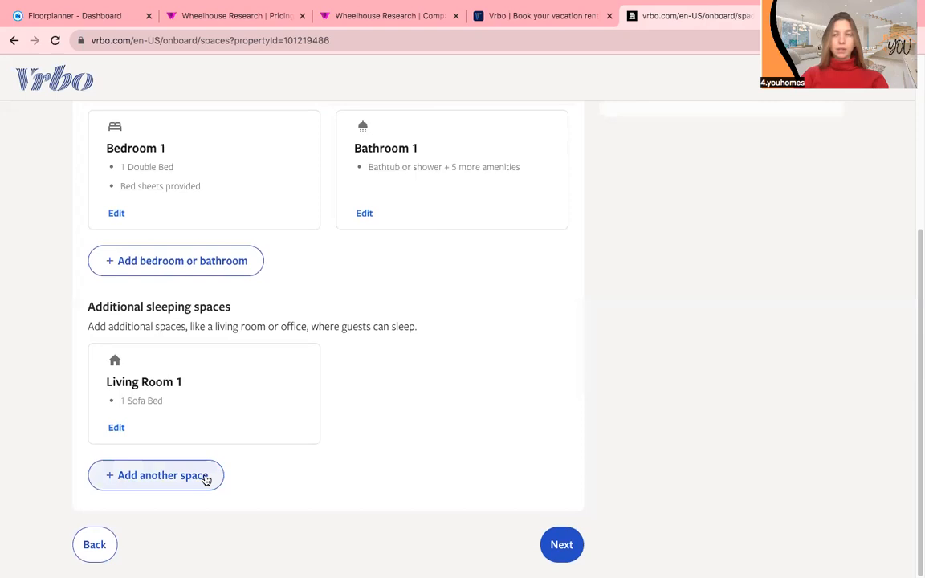
{"action": "left_click", "coordinate": [553, 547]}
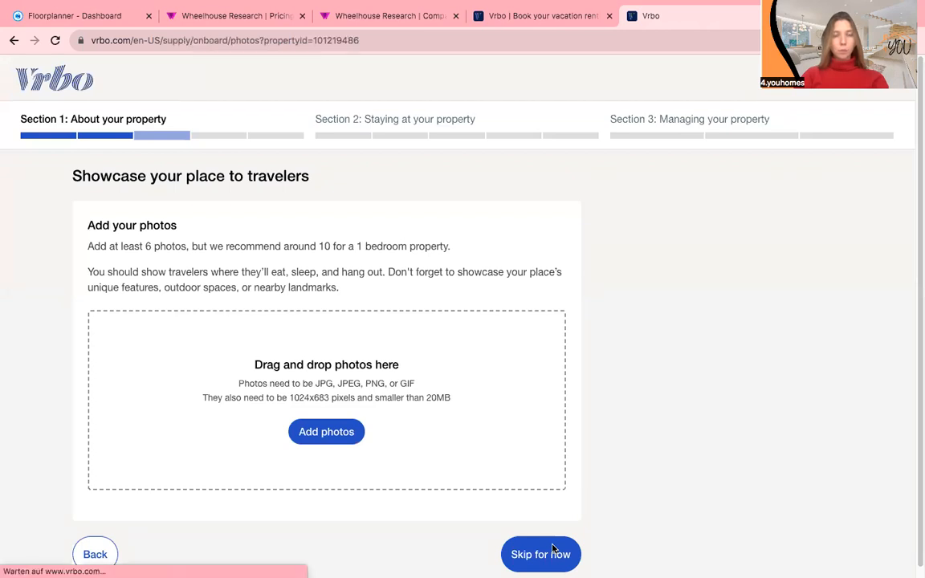
{"action": "left_click_drag", "start_coordinate": [140, 247], "coordinate": [189, 250]}
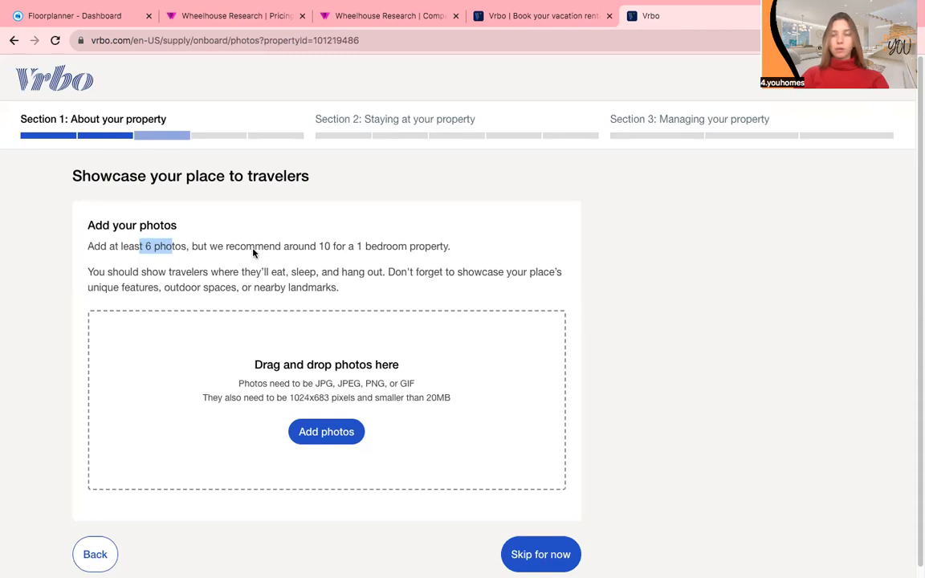
{"action": "left_click_drag", "start_coordinate": [319, 247], "coordinate": [348, 246]}
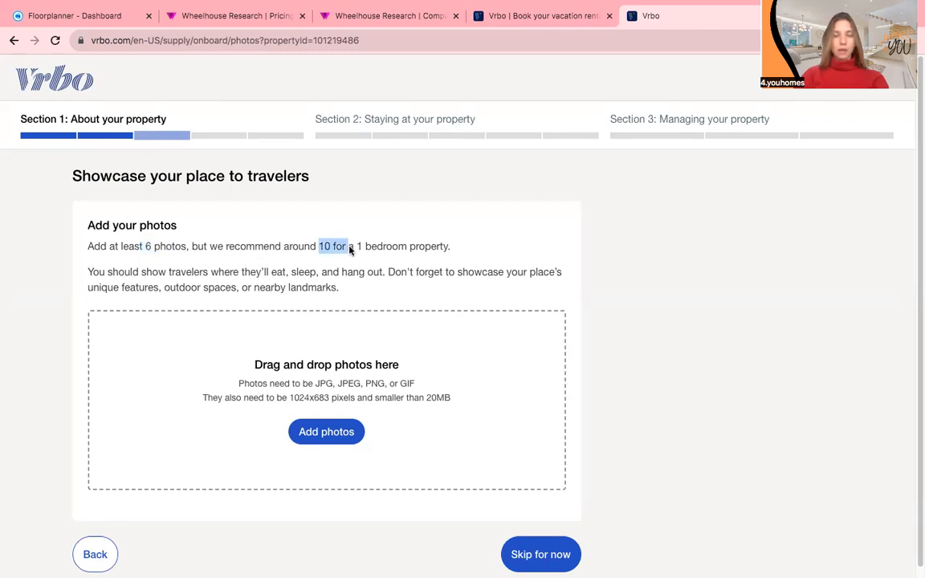
{"action": "left_click", "coordinate": [347, 293]}
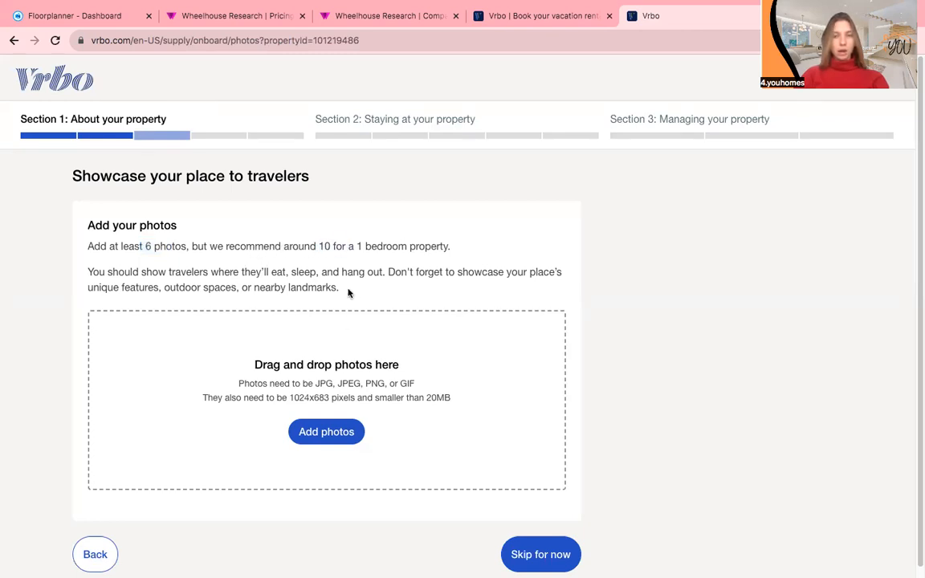
{"action": "left_click", "coordinate": [521, 555]}
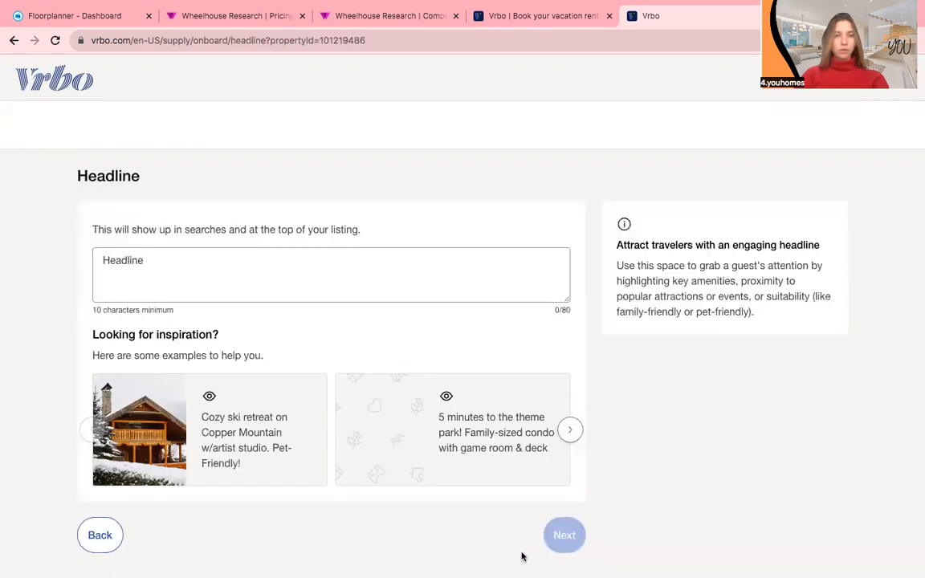
Enter "Authentic apartment in Vienna" as the listing headline and continue to the description.
{"action": "left_click", "coordinate": [120, 269]}
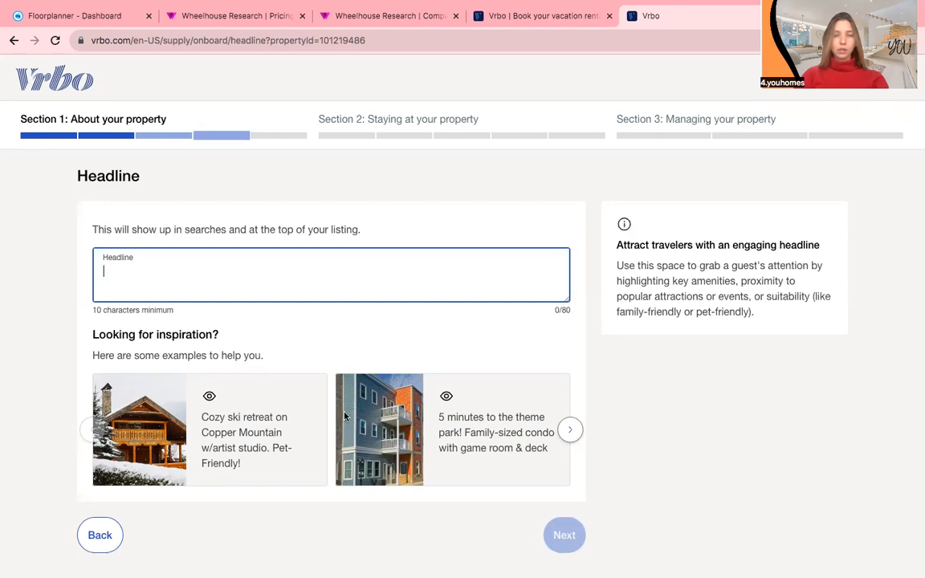
{"action": "type", "text": "A"}
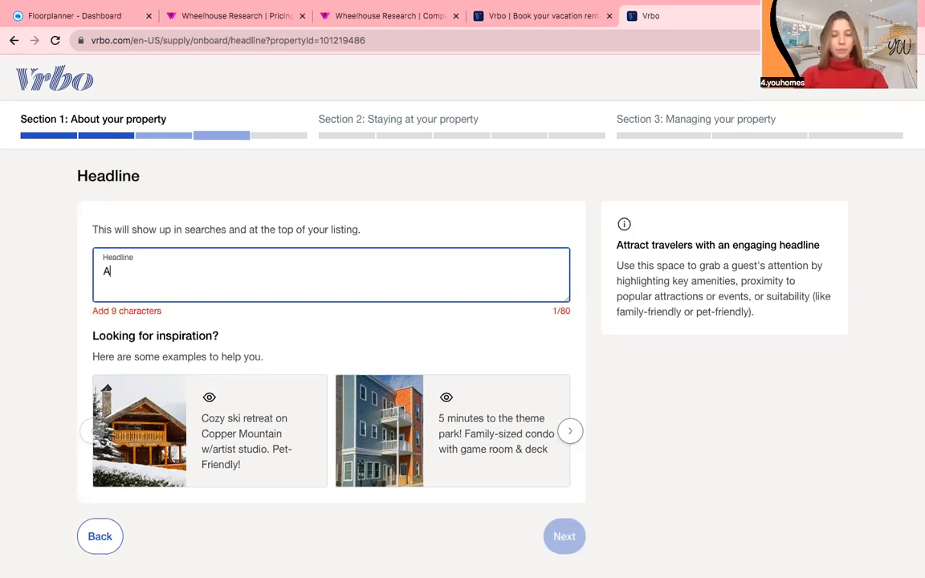
{"action": "type", "text": "uthentic apa"}
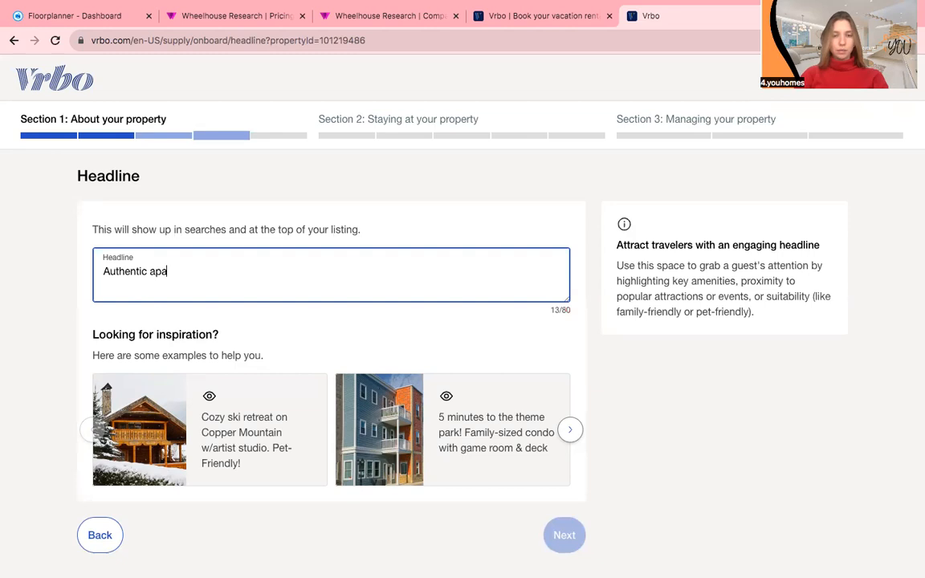
{"action": "type", "text": "rtment in Vienna"}
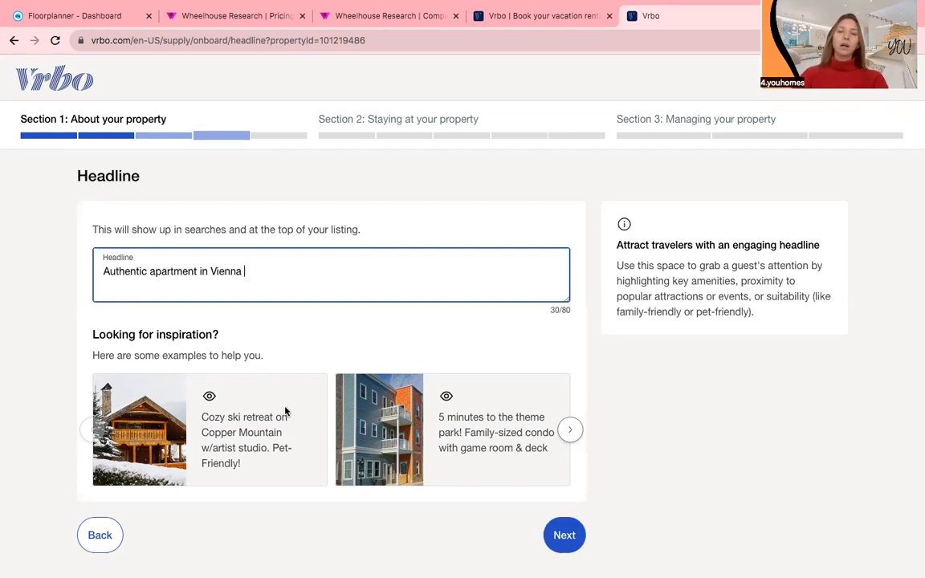
{"action": "left_click_drag", "start_coordinate": [562, 314], "coordinate": [573, 314]}
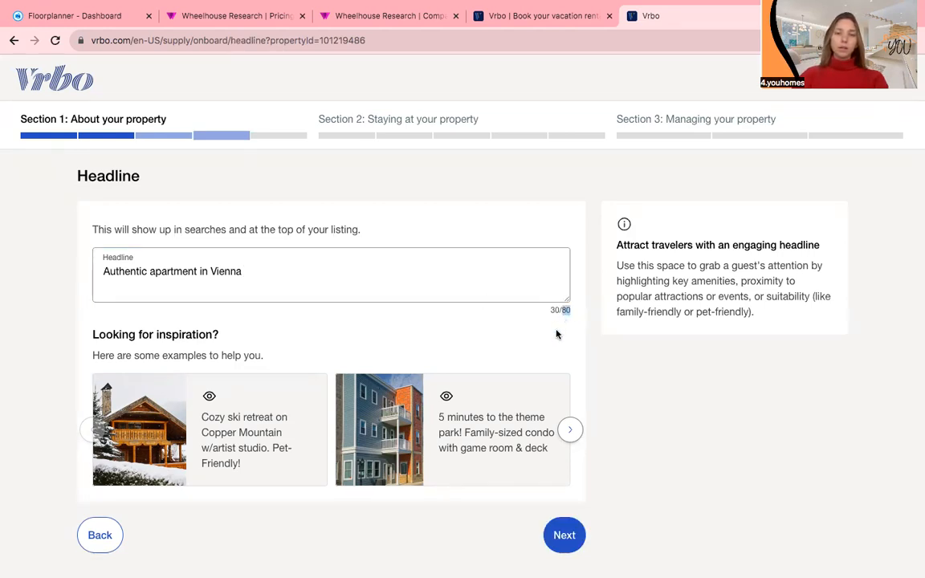
{"action": "left_click", "coordinate": [553, 332]}
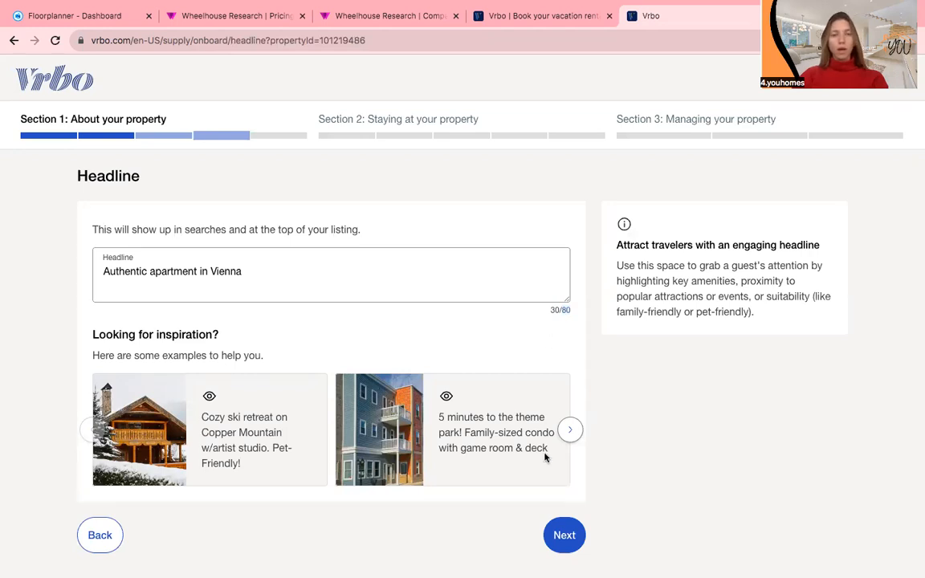
{"action": "left_click", "coordinate": [561, 546]}
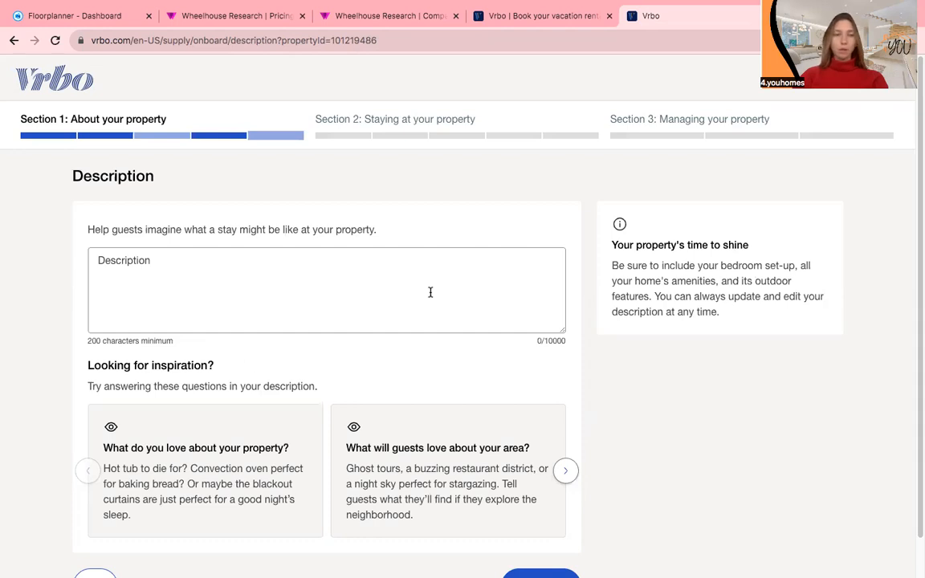
Check the description's length limits and writing suggestions, and skip the description for now.
{"action": "scroll", "coordinate": [283, 316], "scroll_direction": "down", "scroll_amount": 1}
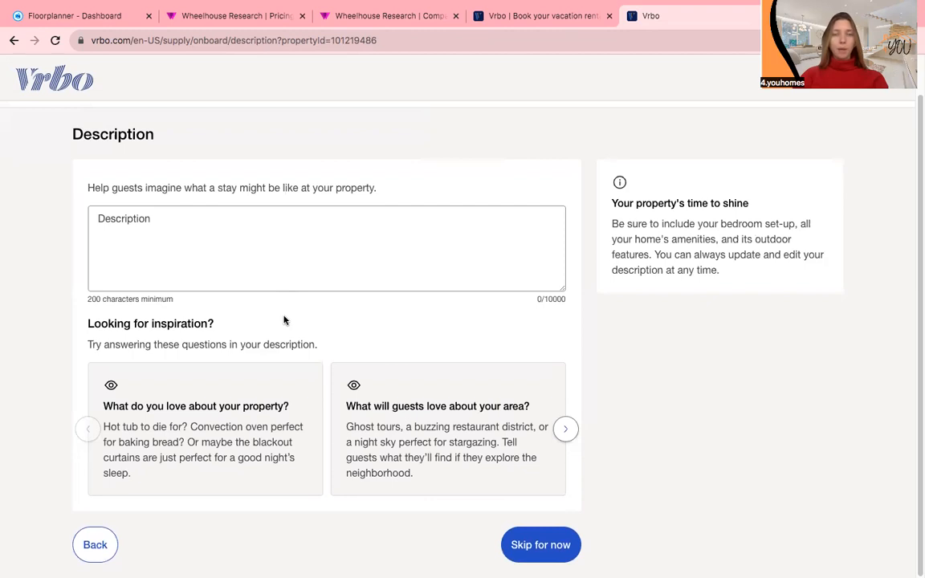
{"action": "scroll", "coordinate": [283, 321], "scroll_direction": "up", "scroll_amount": 1}
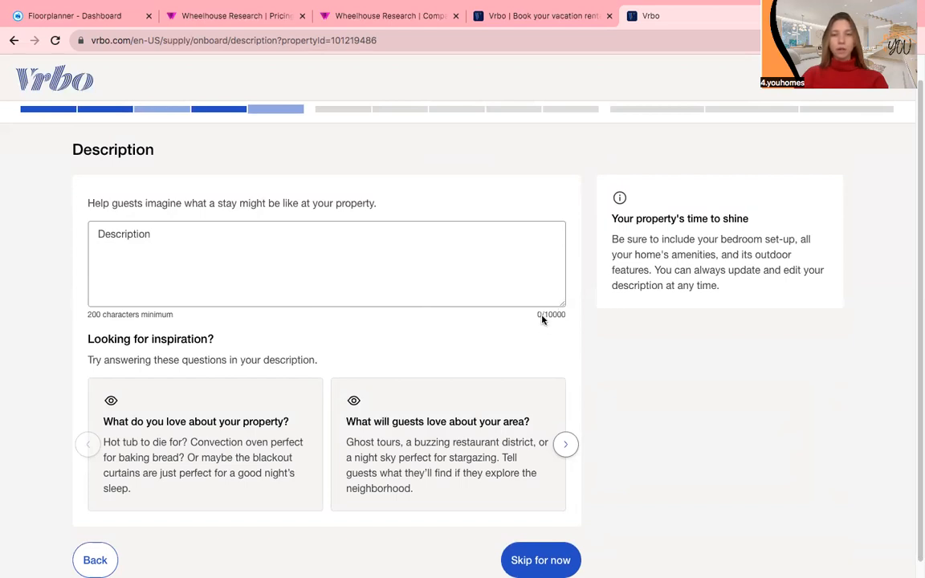
{"action": "left_click_drag", "start_coordinate": [543, 315], "coordinate": [570, 316]}
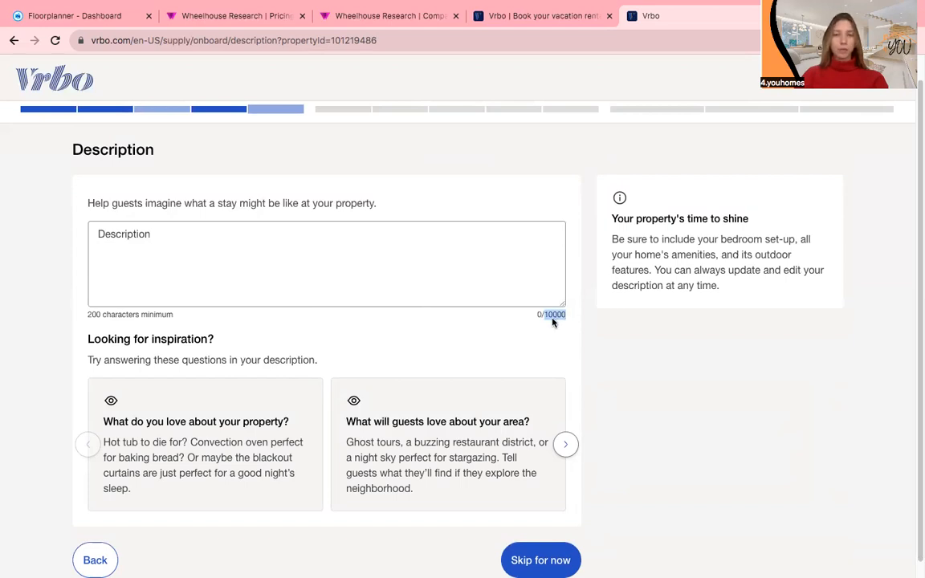
{"action": "scroll", "coordinate": [454, 340], "scroll_direction": "down", "scroll_amount": 1}
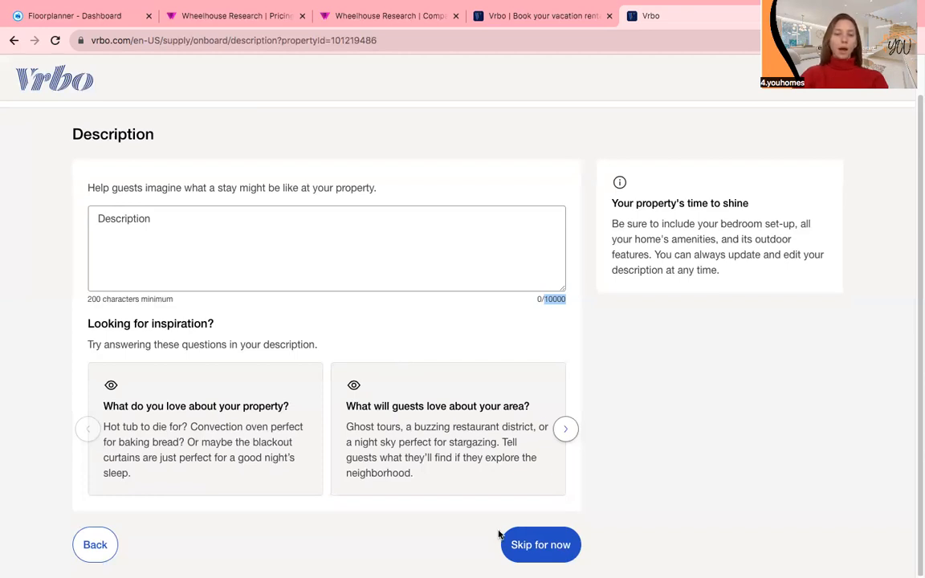
{"action": "left_click", "coordinate": [533, 549]}
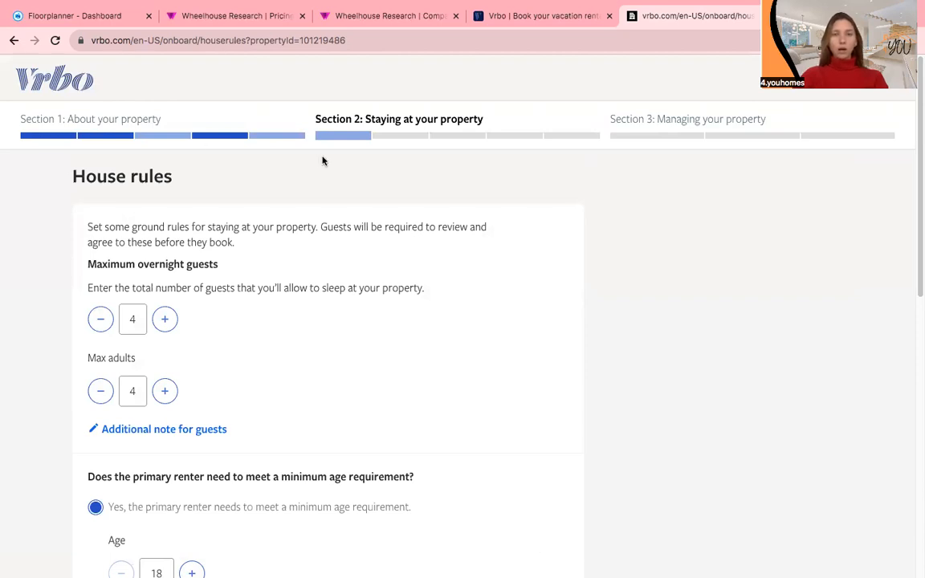
Review the maximum overnight guests, max adults and primary renter minimum age settings in the house rules.
{"action": "scroll", "coordinate": [339, 207], "scroll_direction": "down", "scroll_amount": 1}
{"action": "scroll", "coordinate": [339, 208], "scroll_direction": "down", "scroll_amount": 3}
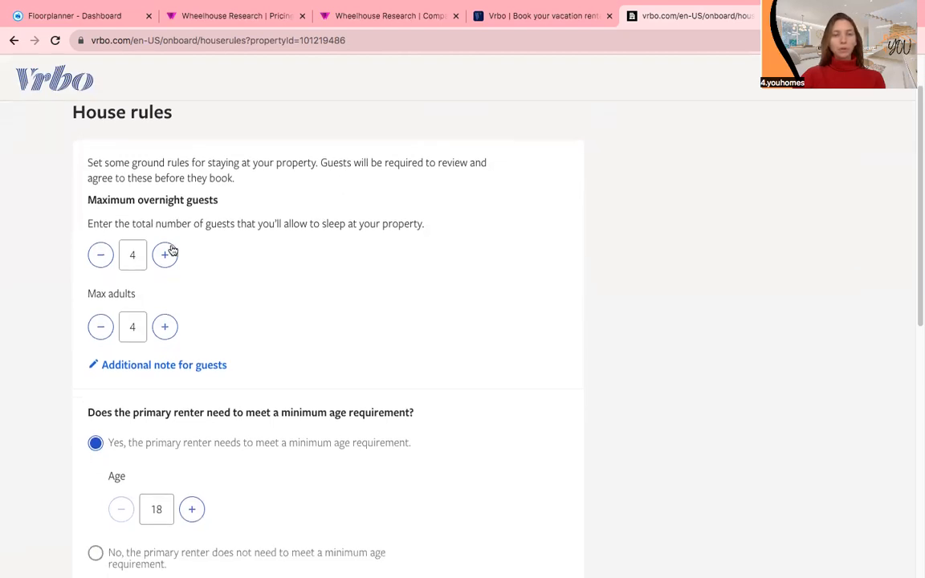
{"action": "scroll", "coordinate": [142, 303], "scroll_direction": "down", "scroll_amount": 2}
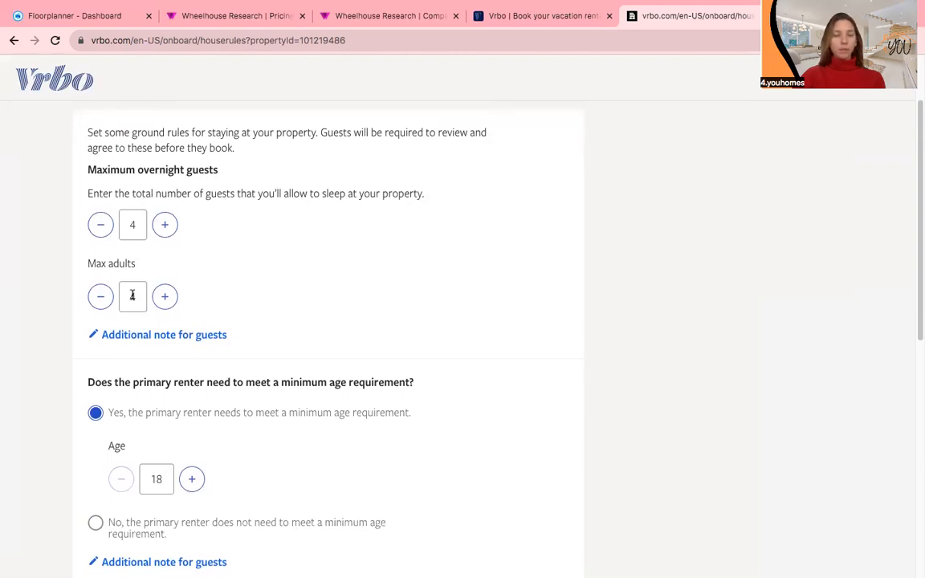
{"action": "scroll", "coordinate": [133, 297], "scroll_direction": "down", "scroll_amount": 2}
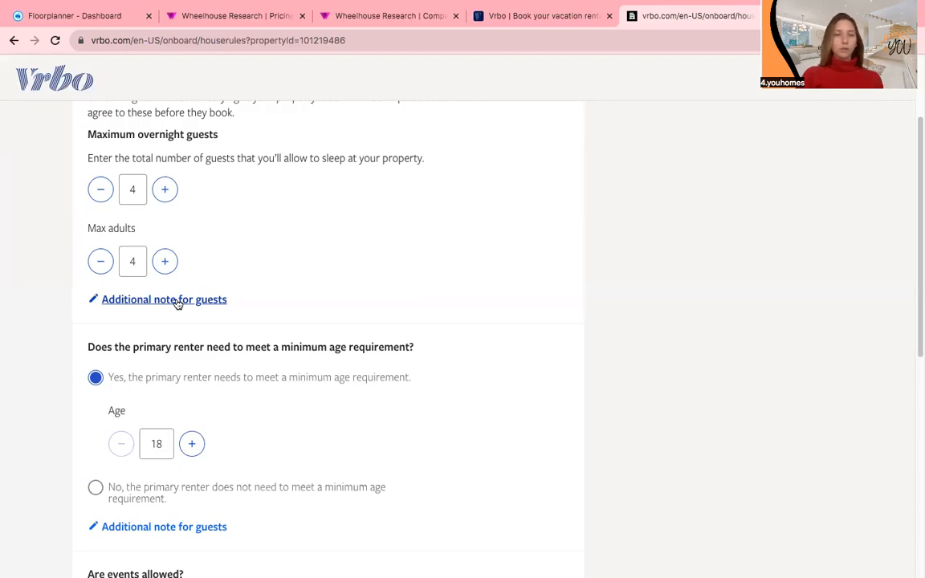
{"action": "scroll", "coordinate": [176, 303], "scroll_direction": "down", "scroll_amount": 3}
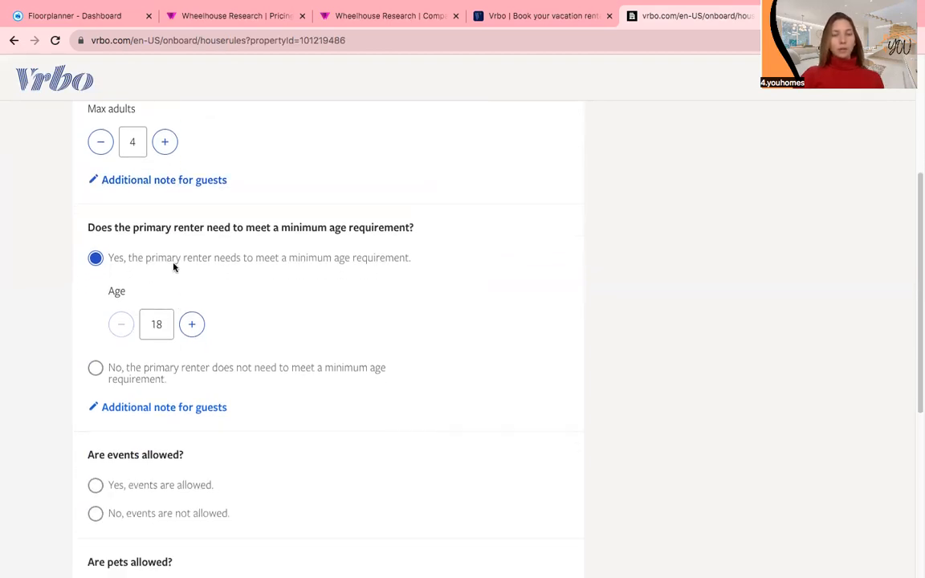
{"action": "scroll", "coordinate": [274, 343], "scroll_direction": "down", "scroll_amount": 1}
{"action": "scroll", "coordinate": [273, 343], "scroll_direction": "down", "scroll_amount": 1}
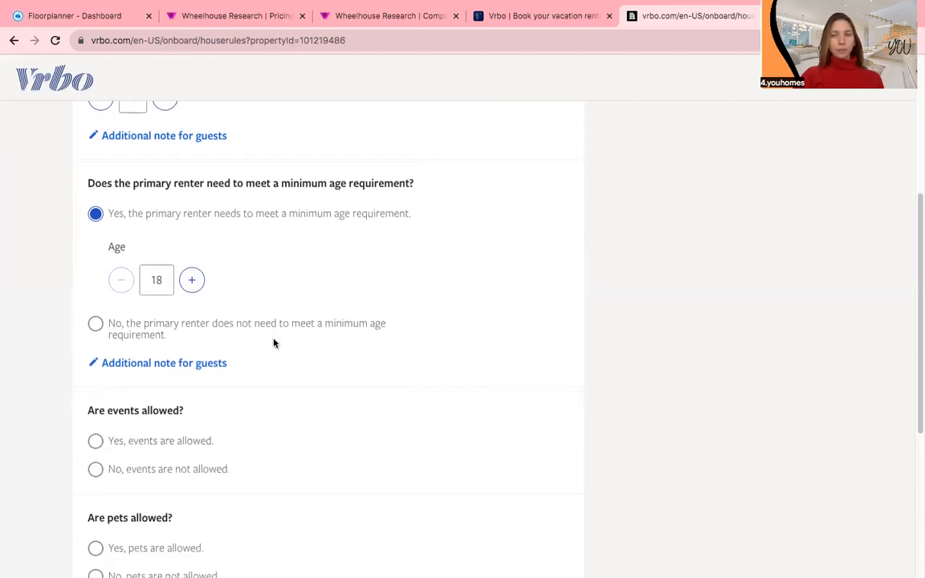
{"action": "scroll", "coordinate": [273, 343], "scroll_direction": "down", "scroll_amount": 2}
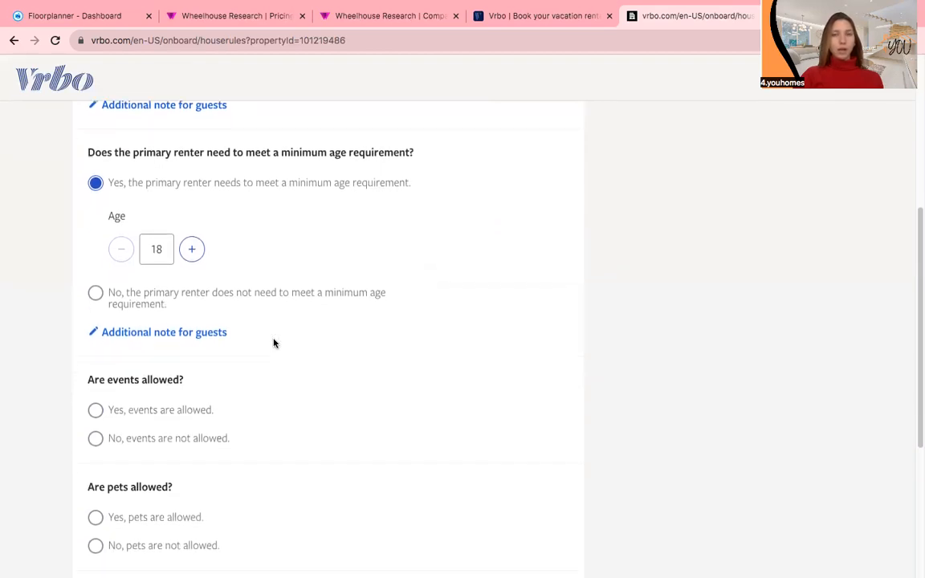
{"action": "scroll", "coordinate": [272, 342], "scroll_direction": "down", "scroll_amount": 1}
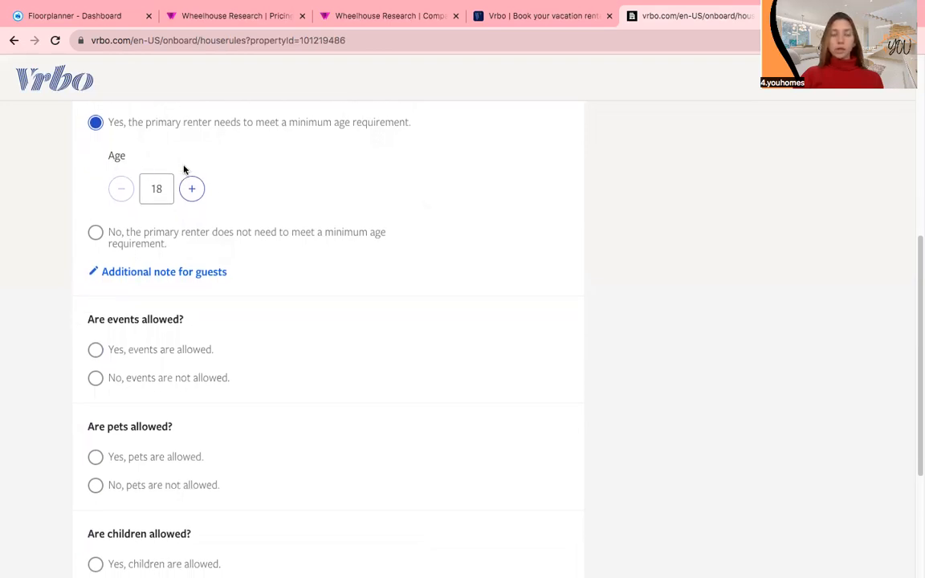
{"action": "scroll", "coordinate": [204, 261], "scroll_direction": "down", "scroll_amount": 1}
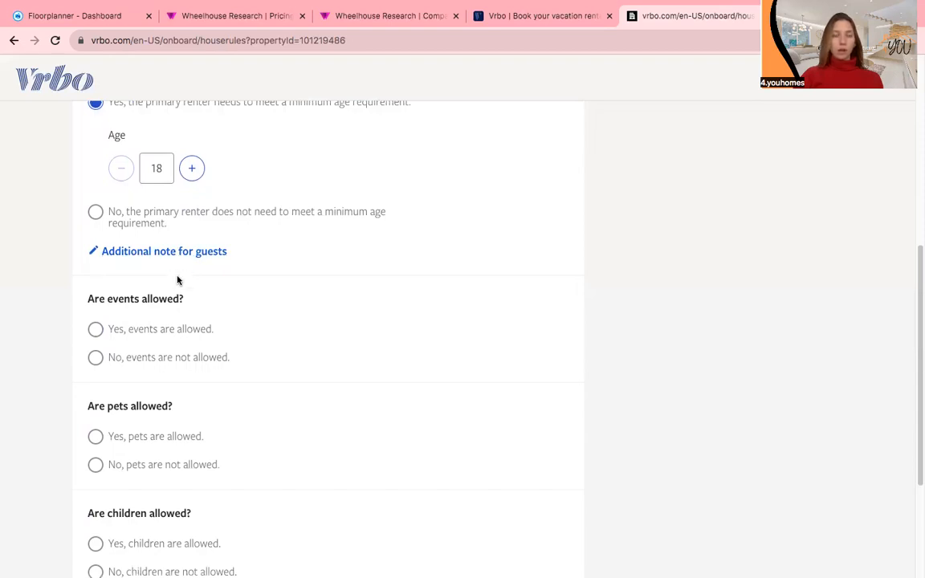
Set the house rules so that neither events nor pets are allowed at the property.
{"action": "scroll", "coordinate": [178, 279], "scroll_direction": "down", "scroll_amount": 3}
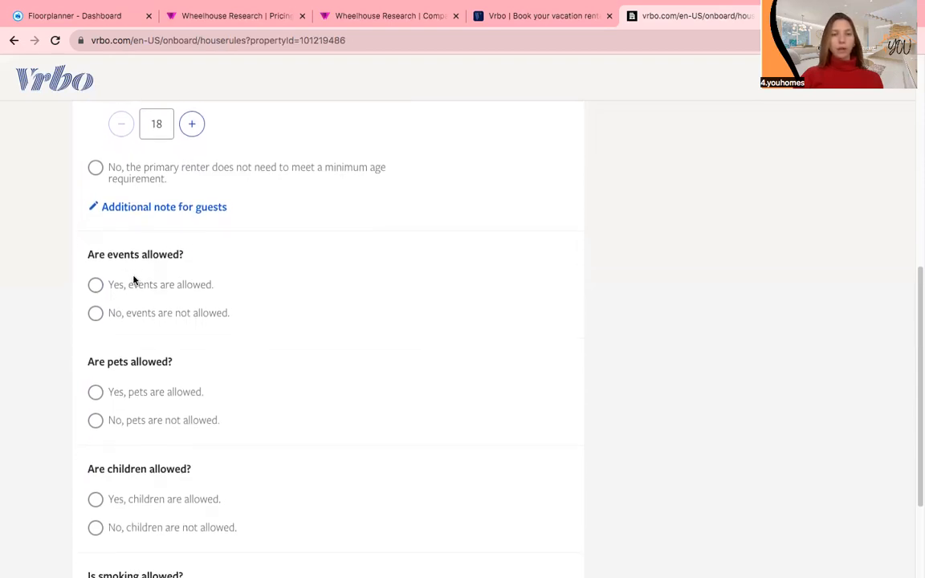
{"action": "scroll", "coordinate": [133, 279], "scroll_direction": "down", "scroll_amount": 1}
{"action": "left_click", "coordinate": [130, 303]}
{"action": "scroll", "coordinate": [130, 304], "scroll_direction": "down", "scroll_amount": 2}
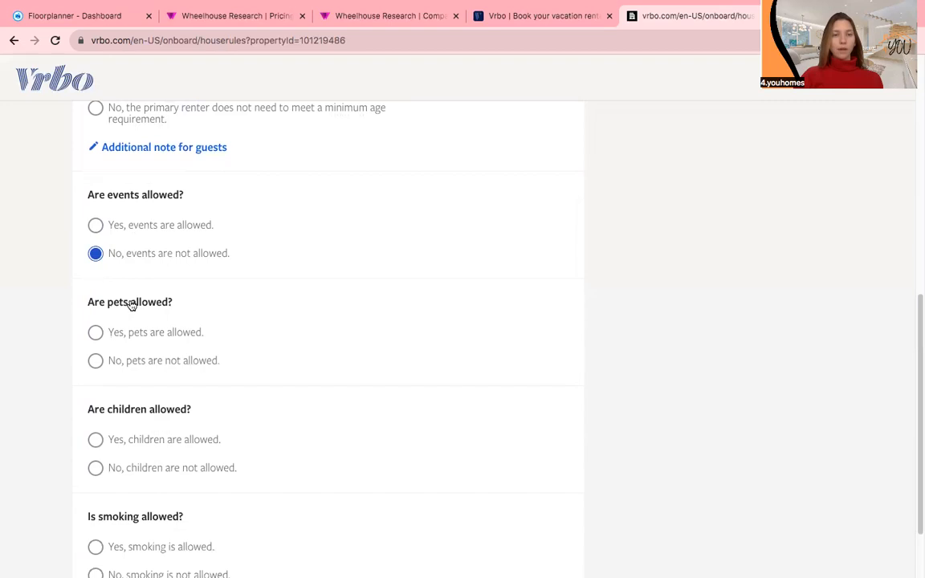
{"action": "left_click", "coordinate": [119, 361]}
{"action": "scroll", "coordinate": [119, 361], "scroll_direction": "down", "scroll_amount": 3}
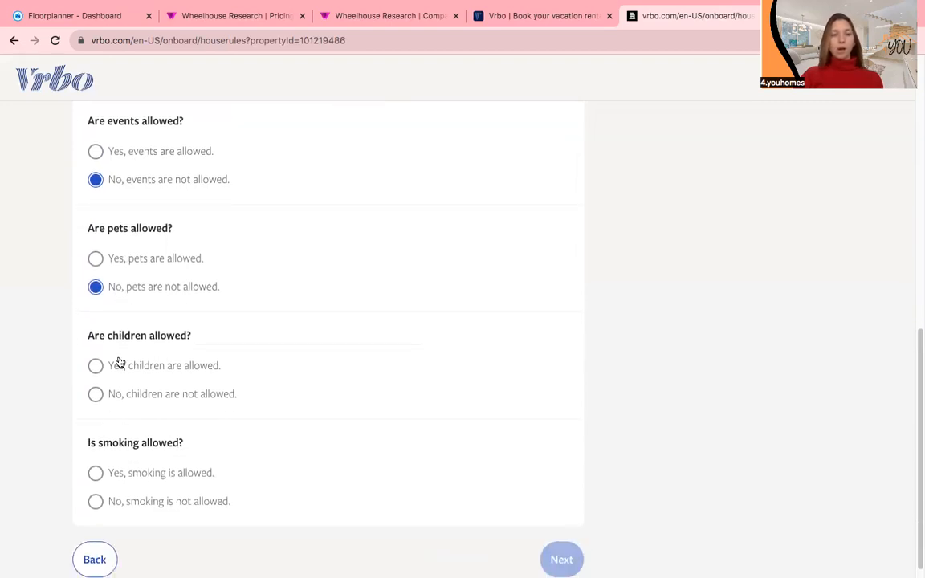
Allow children, disallow smoking, and submit the house rules to continue to rates and fees.
{"action": "left_click", "coordinate": [121, 373]}
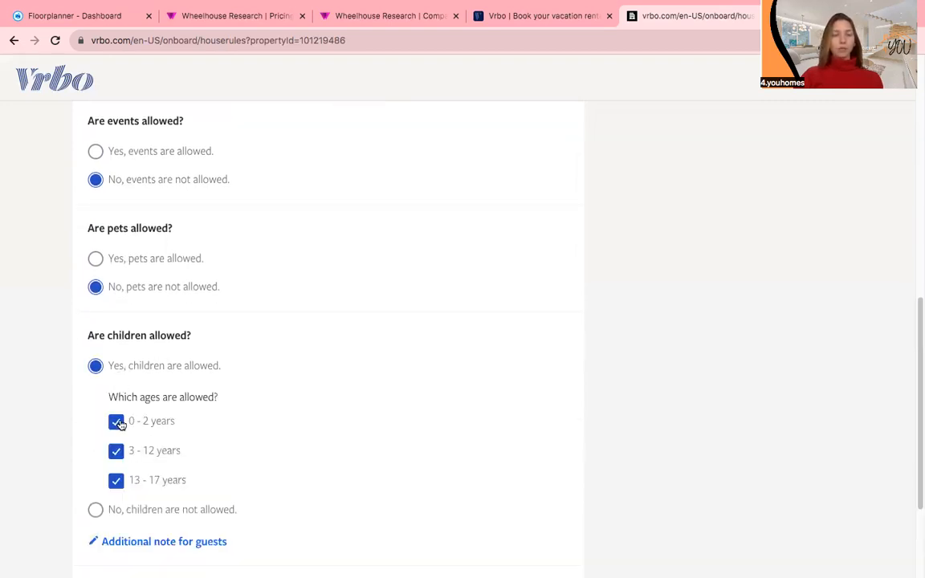
{"action": "scroll", "coordinate": [119, 426], "scroll_direction": "down", "scroll_amount": 5}
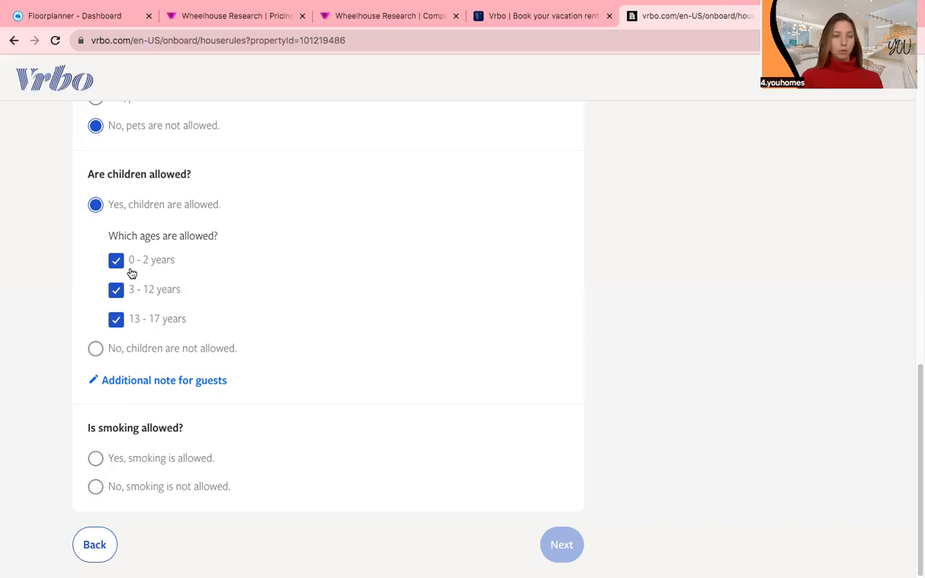
{"action": "left_click", "coordinate": [114, 490]}
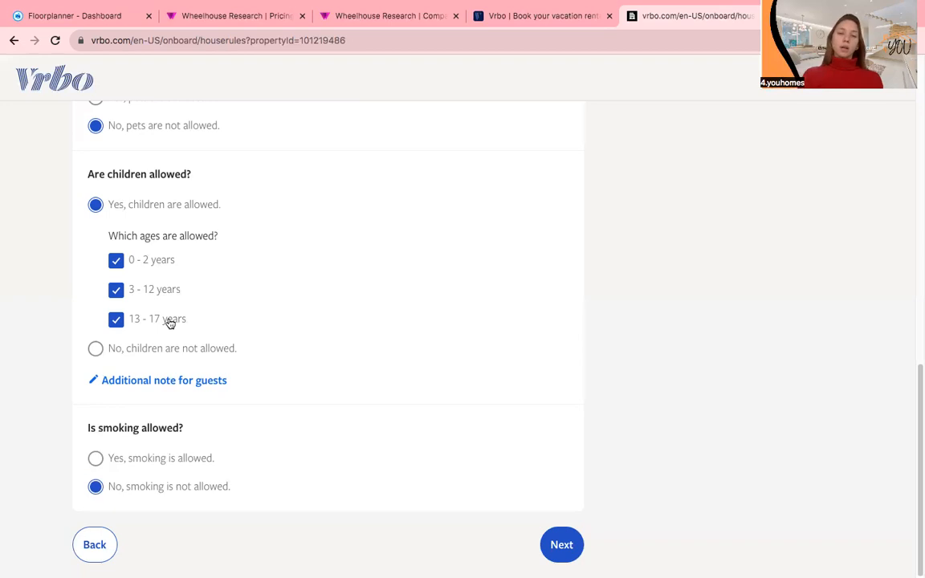
{"action": "left_click", "coordinate": [559, 546]}
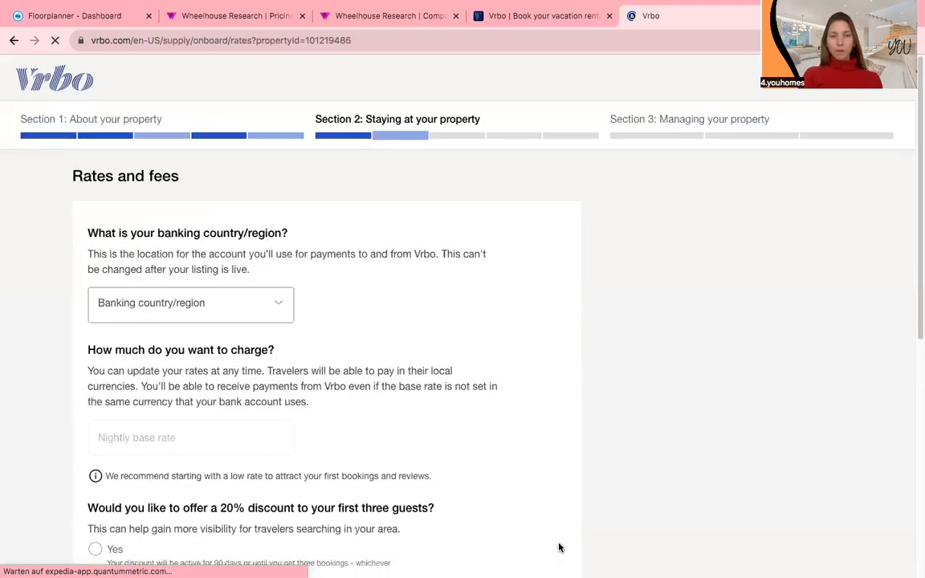
Set the banking country/region for Vrbo payments to Austria.
{"action": "scroll", "coordinate": [473, 503], "scroll_direction": "down", "scroll_amount": 5}
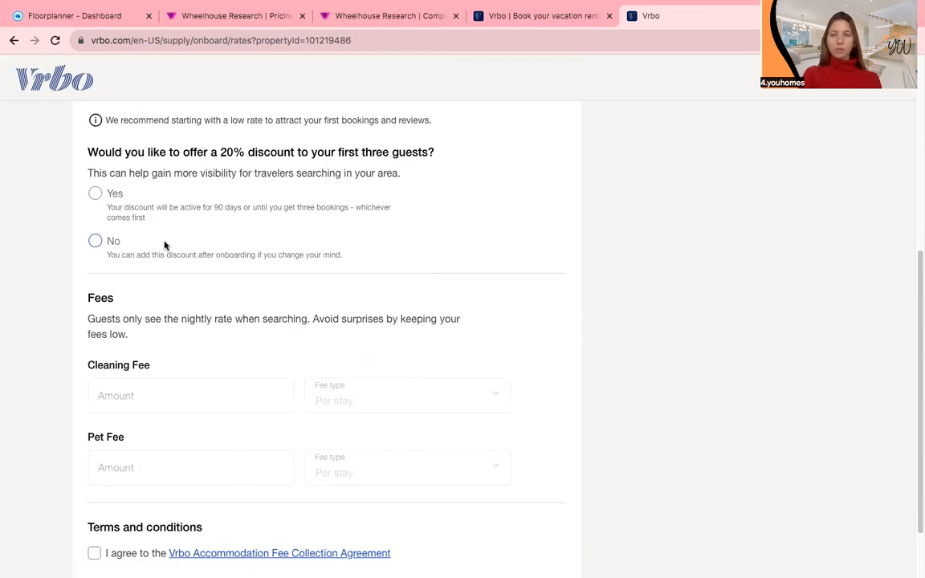
{"action": "scroll", "coordinate": [210, 449], "scroll_direction": "up", "scroll_amount": 5}
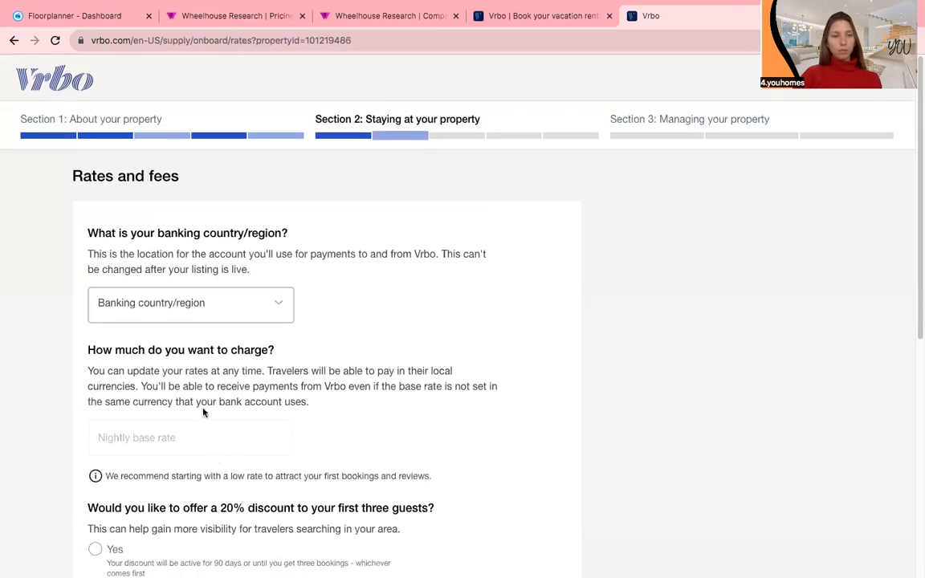
{"action": "left_click", "coordinate": [249, 309]}
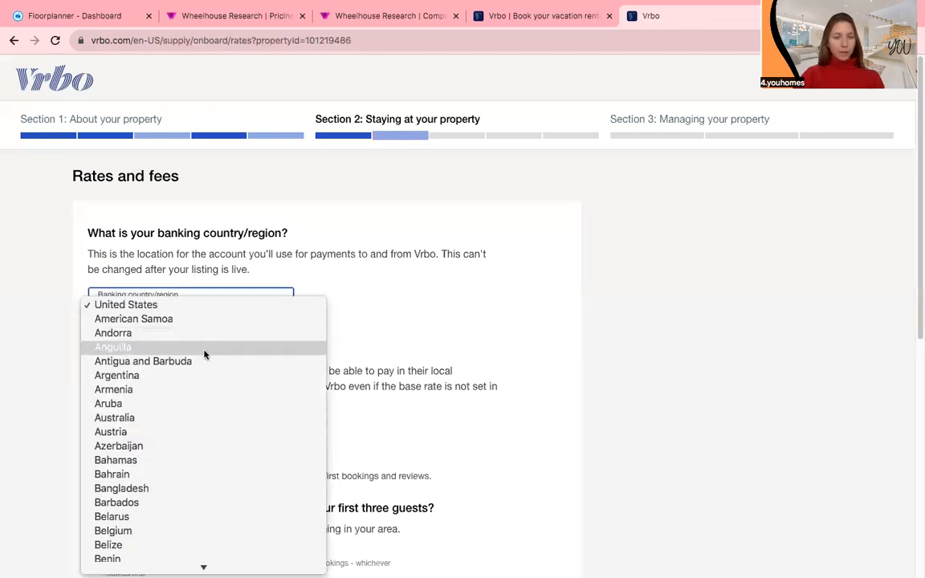
{"action": "left_click", "coordinate": [165, 434]}
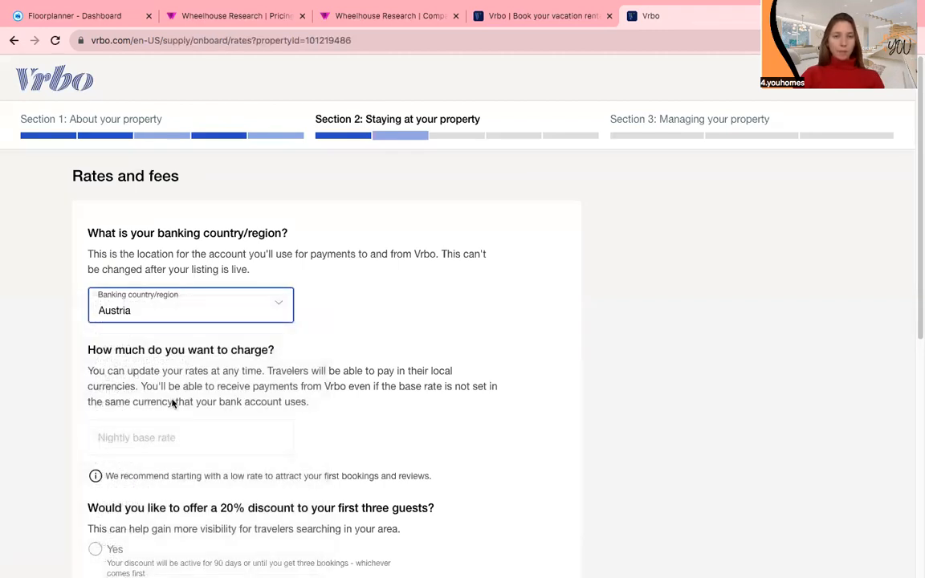
Set the nightly base rate to 100 EUR.
{"action": "scroll", "coordinate": [171, 402], "scroll_direction": "down", "scroll_amount": 1}
{"action": "scroll", "coordinate": [172, 403], "scroll_direction": "down", "scroll_amount": 2}
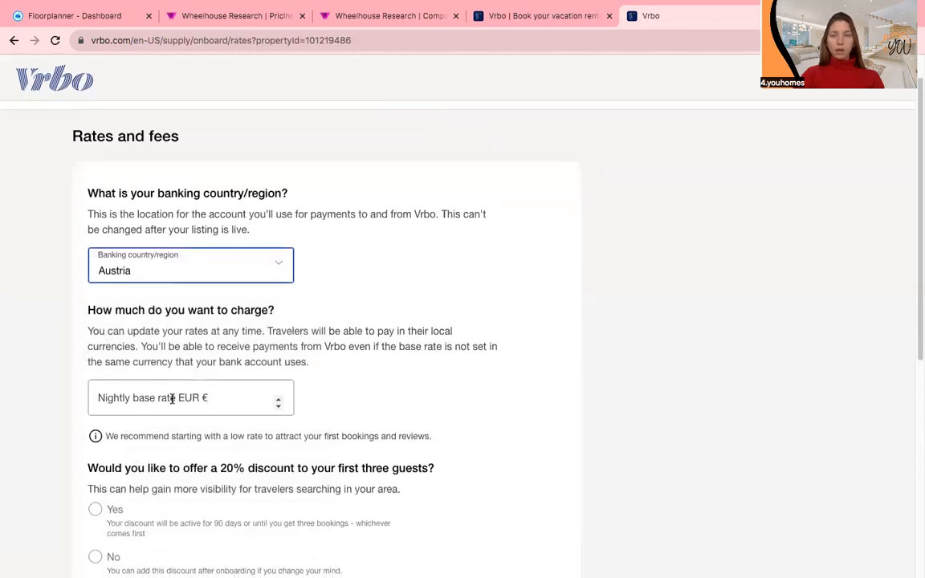
{"action": "left_click", "coordinate": [156, 363]}
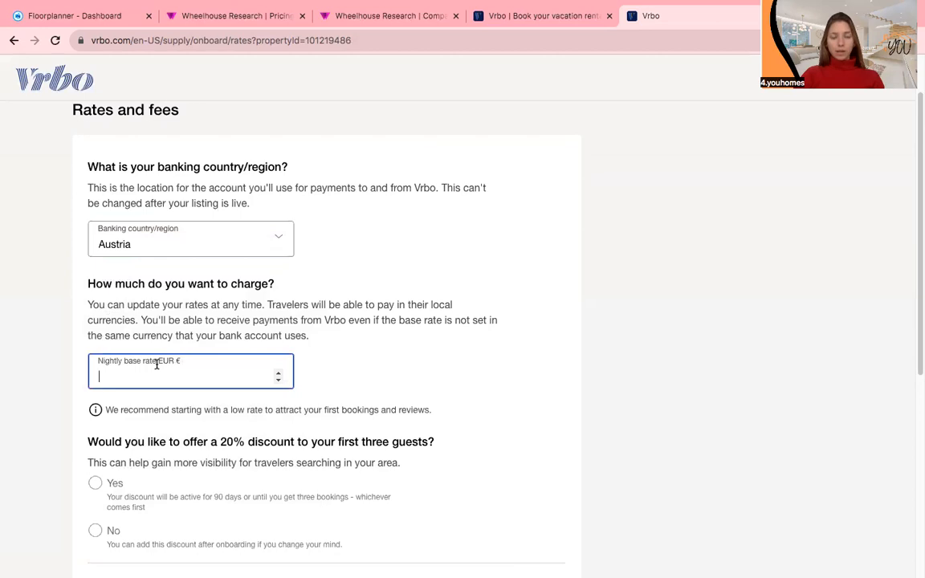
{"action": "type", "text": "100"}
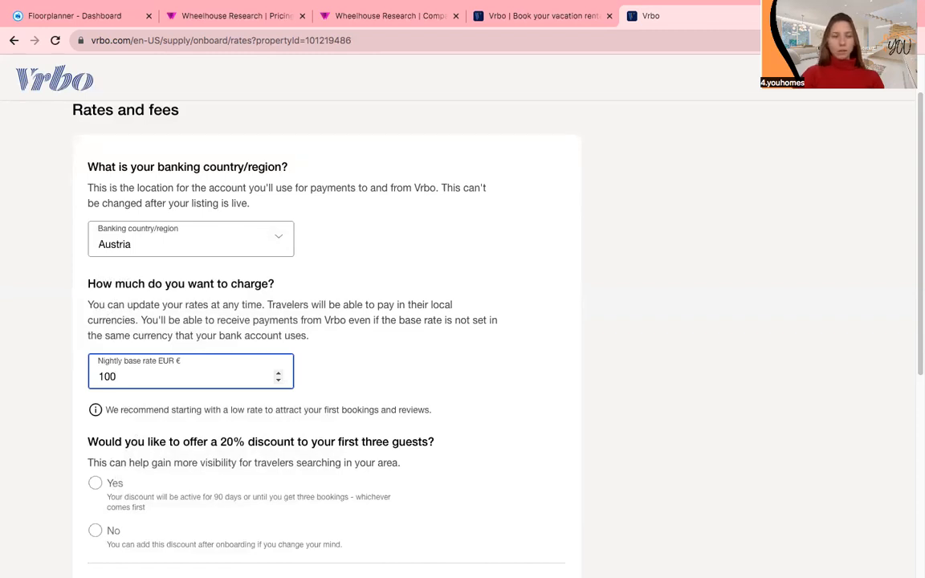
{"action": "left_click", "coordinate": [46, 464]}
Decline the 20% discount for the first three guests.
{"action": "scroll", "coordinate": [62, 438], "scroll_direction": "down", "scroll_amount": 2}
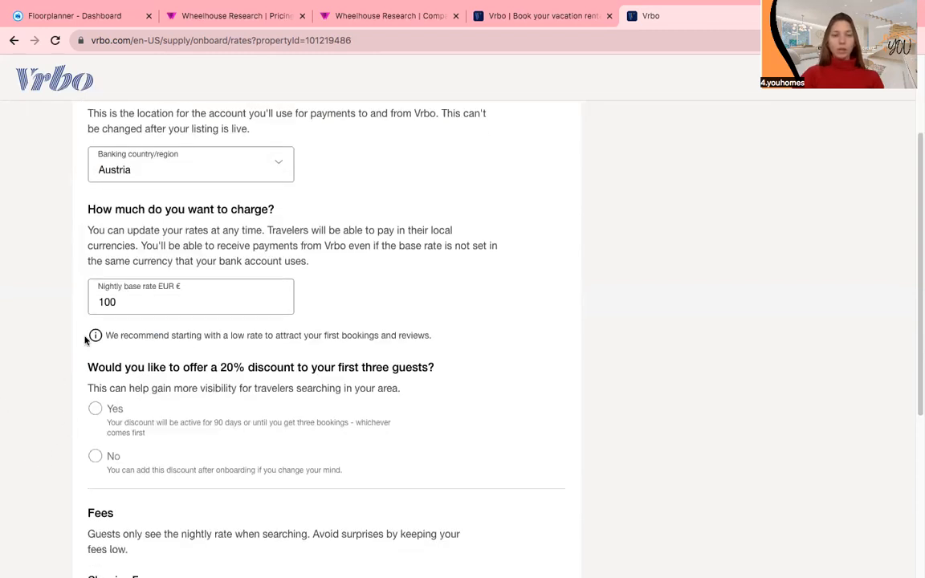
{"action": "scroll", "coordinate": [77, 429], "scroll_direction": "down", "scroll_amount": 1}
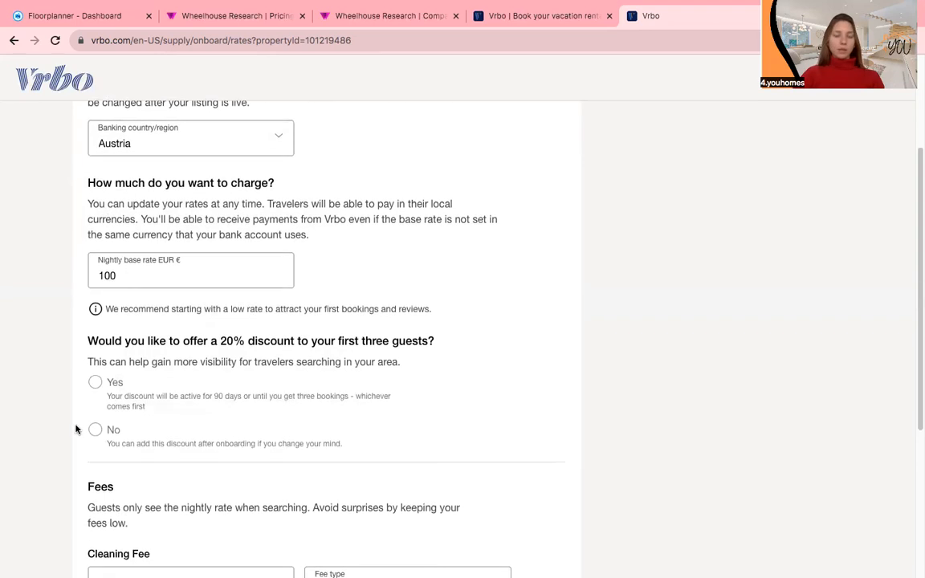
{"action": "scroll", "coordinate": [76, 430], "scroll_direction": "down", "scroll_amount": 1}
{"action": "scroll", "coordinate": [87, 402], "scroll_direction": "down", "scroll_amount": 1}
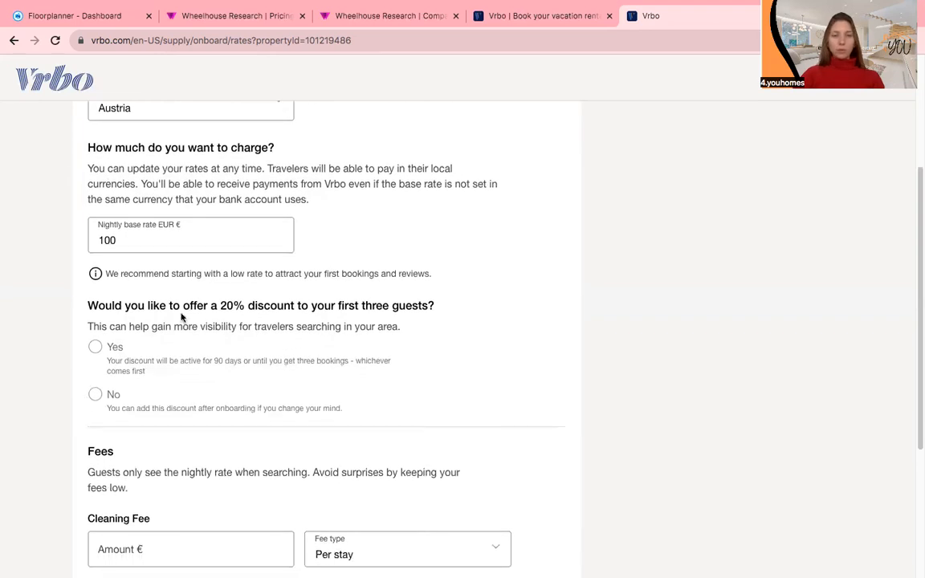
{"action": "left_click", "coordinate": [95, 394]}
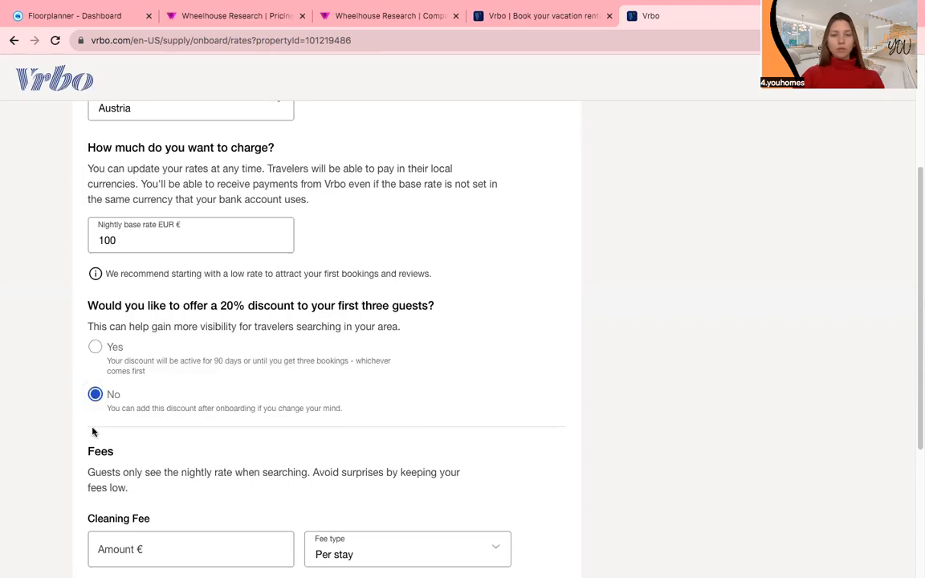
Enter a cleaning fee of 30 EUR, keeping the fee type Per stay.
{"action": "scroll", "coordinate": [92, 432], "scroll_direction": "down", "scroll_amount": 5}
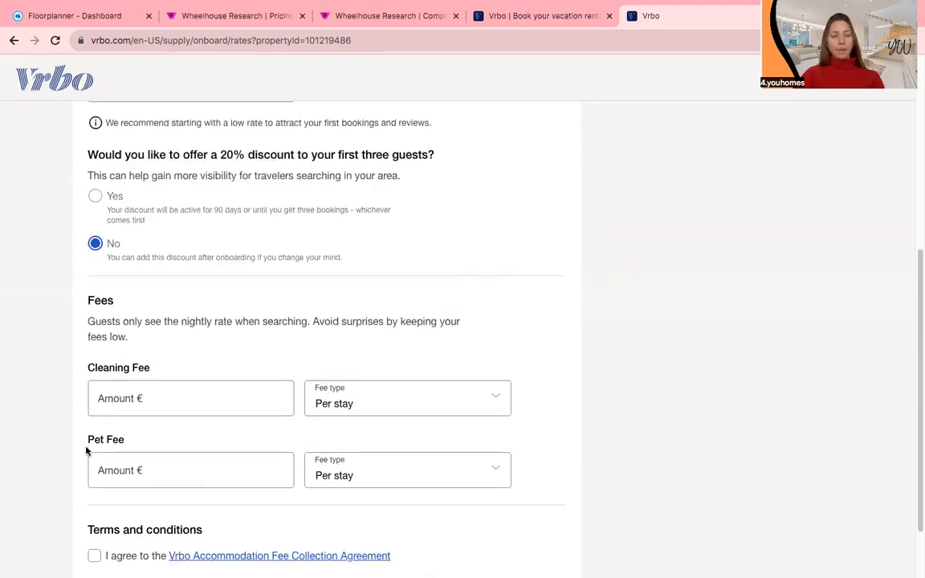
{"action": "scroll", "coordinate": [87, 451], "scroll_direction": "down", "scroll_amount": 2}
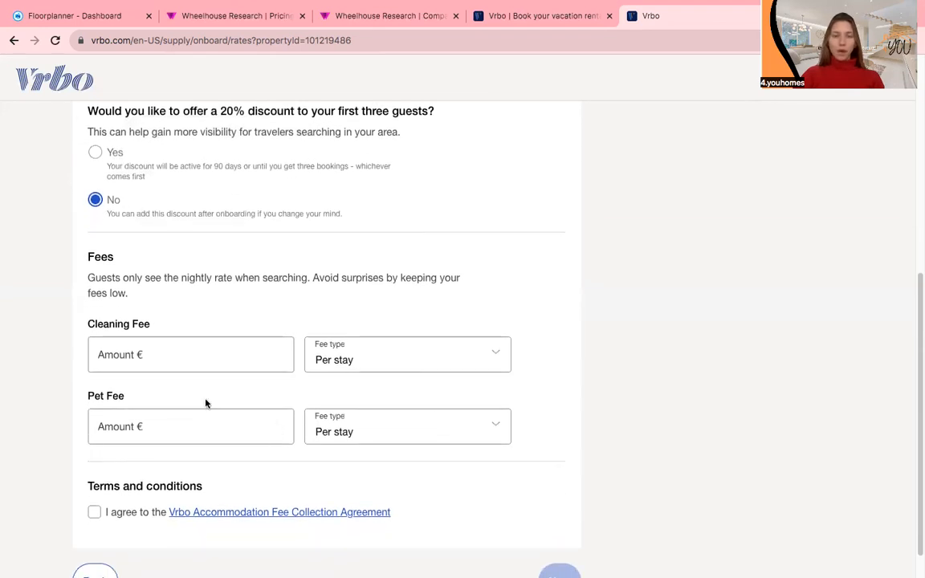
{"action": "left_click", "coordinate": [189, 359]}
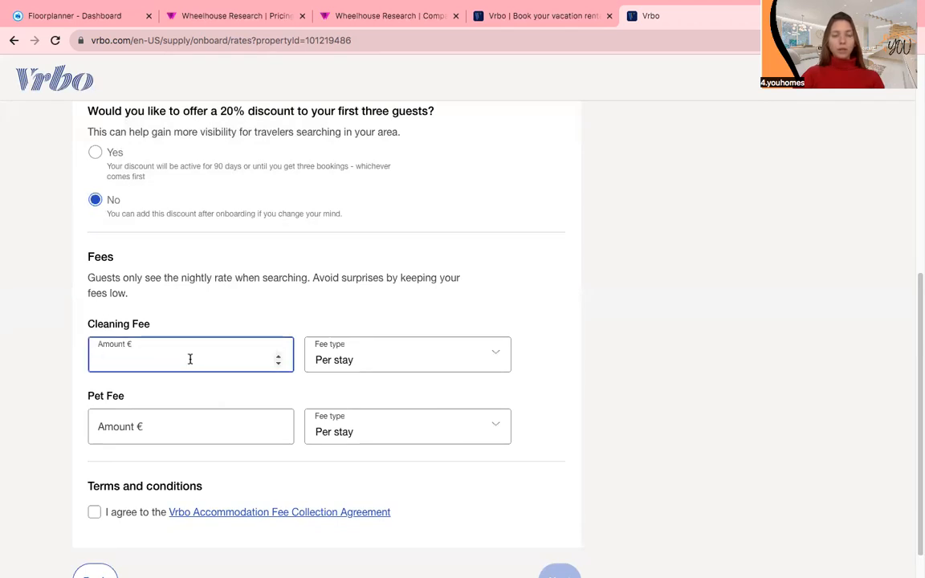
{"action": "type", "text": "30"}
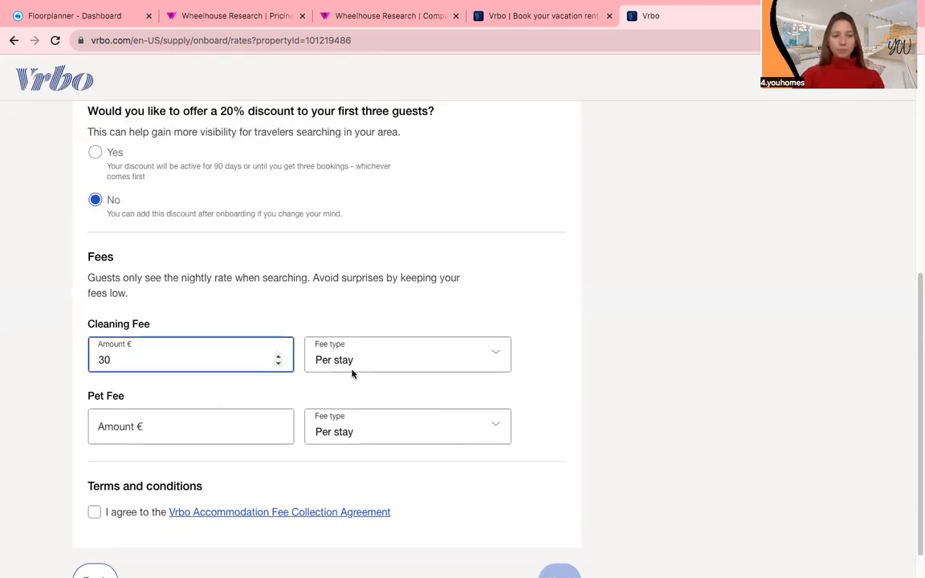
{"action": "left_click", "coordinate": [353, 370]}
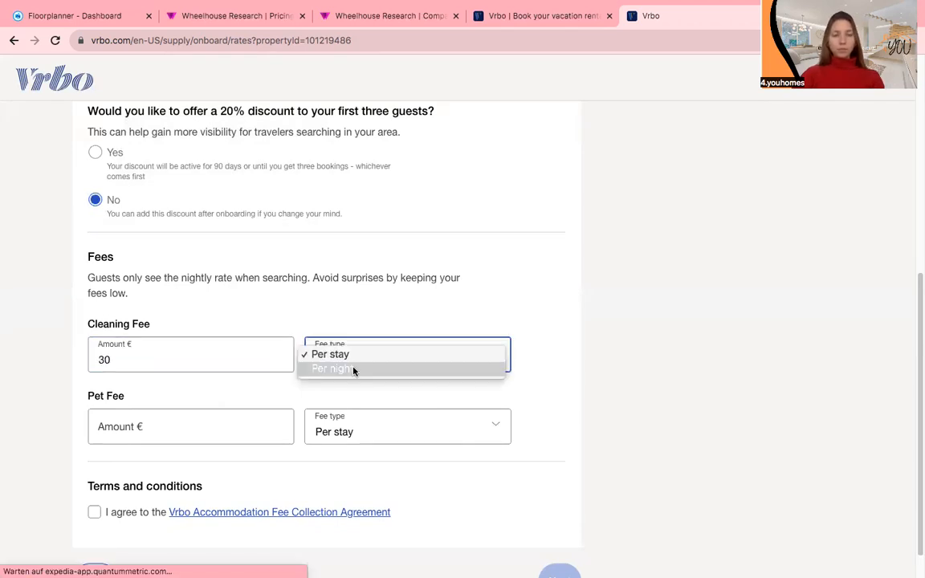
{"action": "left_click", "coordinate": [294, 394]}
{"action": "scroll", "coordinate": [206, 431], "scroll_direction": "down", "scroll_amount": 1}
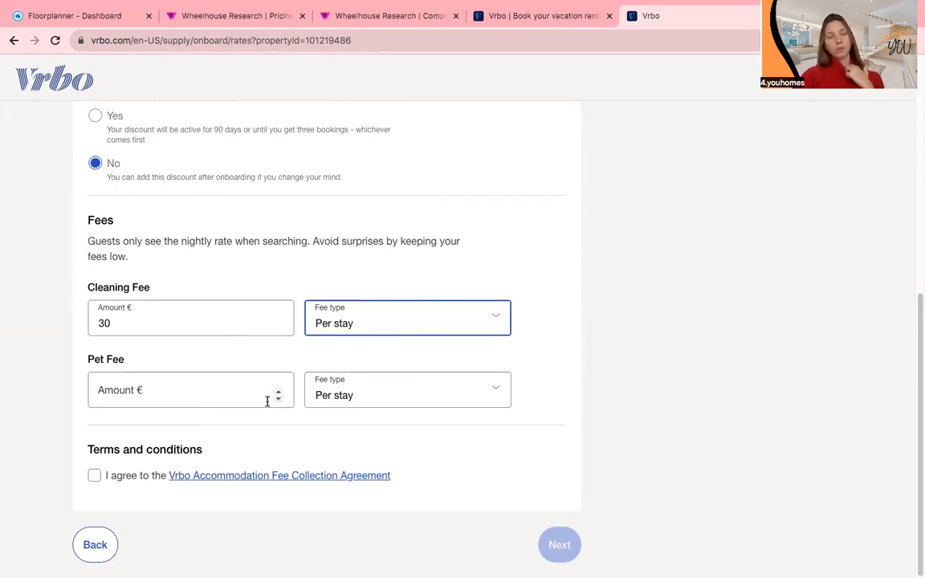
Agree to the Vrbo Accommodation Fee Collection Agreement and continue to the booking options.
{"action": "scroll", "coordinate": [267, 402], "scroll_direction": "down", "scroll_amount": 1}
{"action": "scroll", "coordinate": [258, 425], "scroll_direction": "up", "scroll_amount": 1}
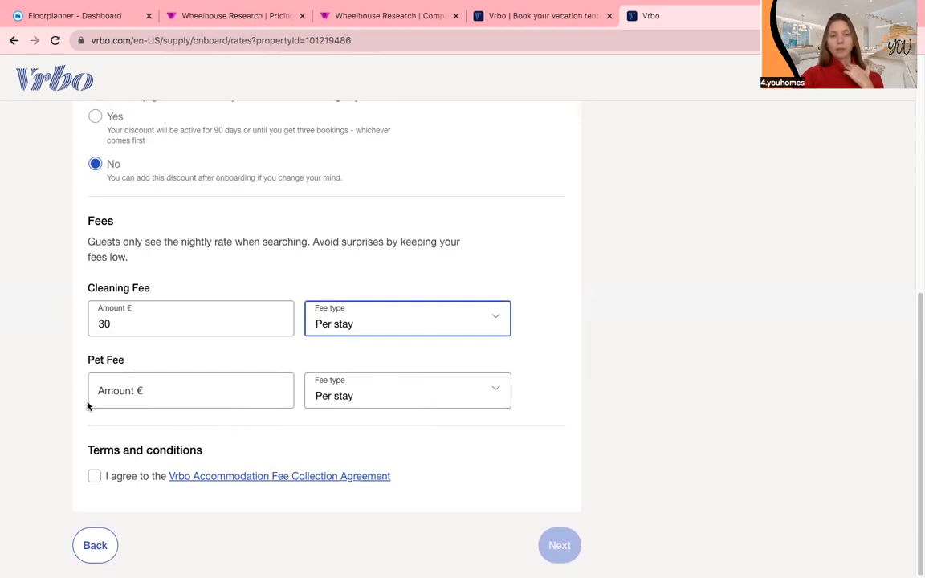
{"action": "left_click", "coordinate": [94, 478]}
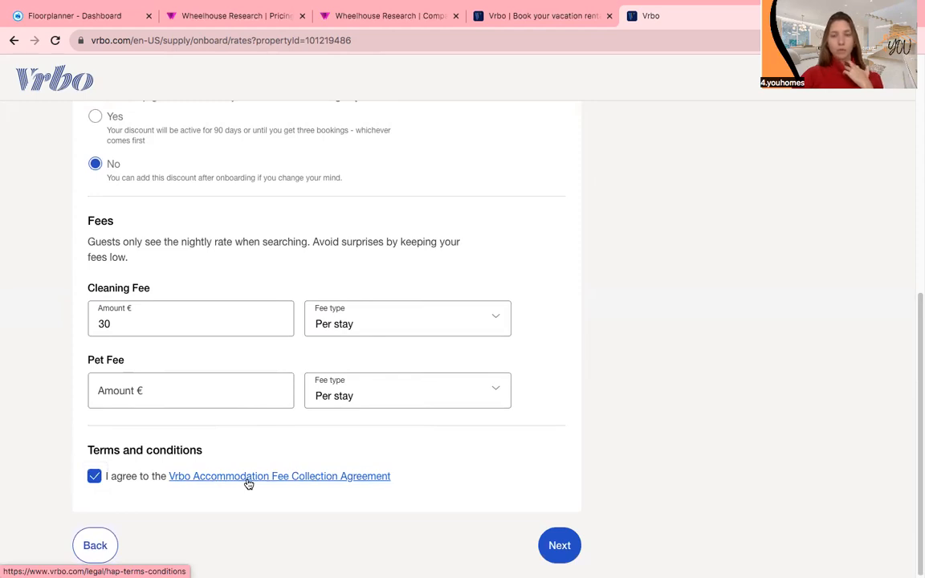
{"action": "left_click", "coordinate": [557, 544]}
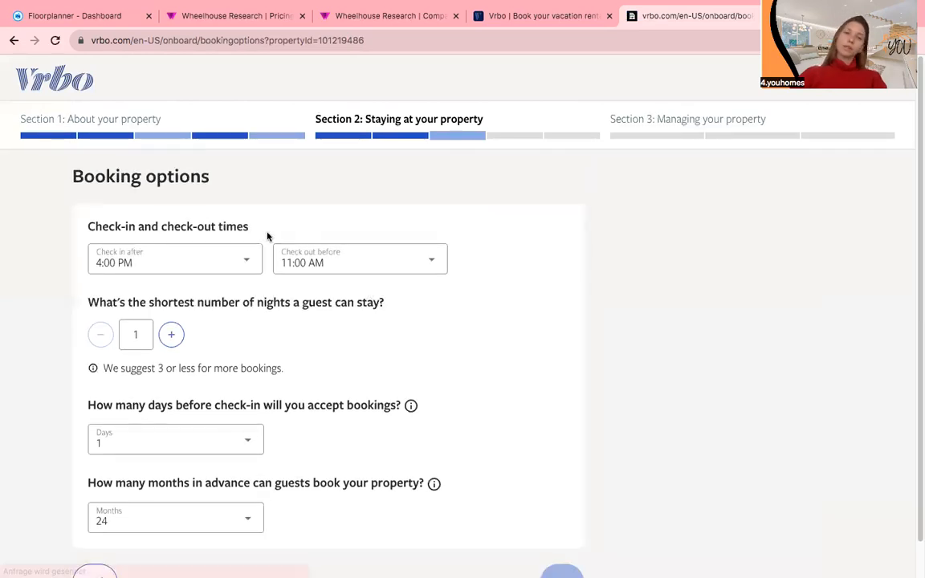
Set the check-in time to after 3:00 PM and the shortest guest stay to 2 nights.
{"action": "scroll", "coordinate": [227, 241], "scroll_direction": "down", "scroll_amount": 1}
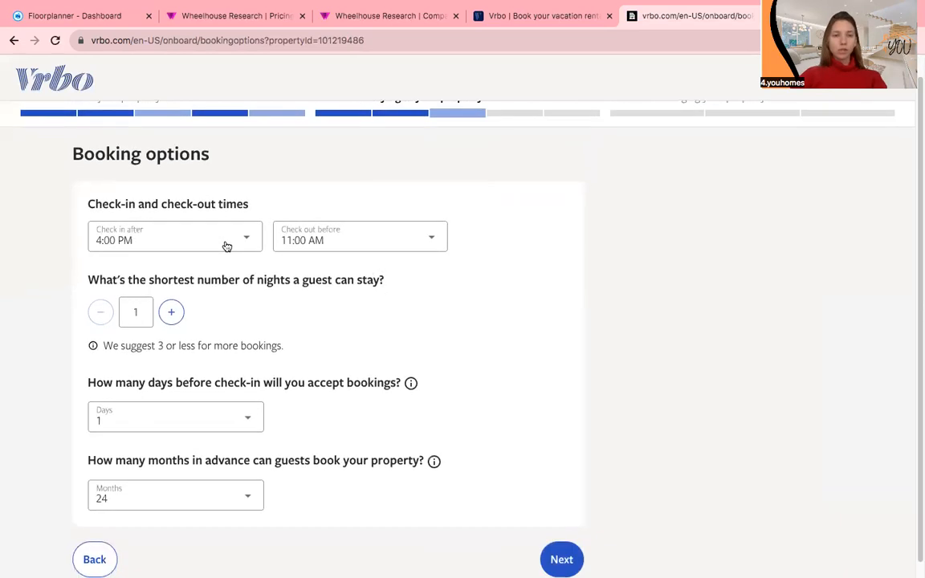
{"action": "left_click", "coordinate": [226, 247]}
{"action": "left_click", "coordinate": [195, 209]}
{"action": "scroll", "coordinate": [294, 290], "scroll_direction": "down", "scroll_amount": 1}
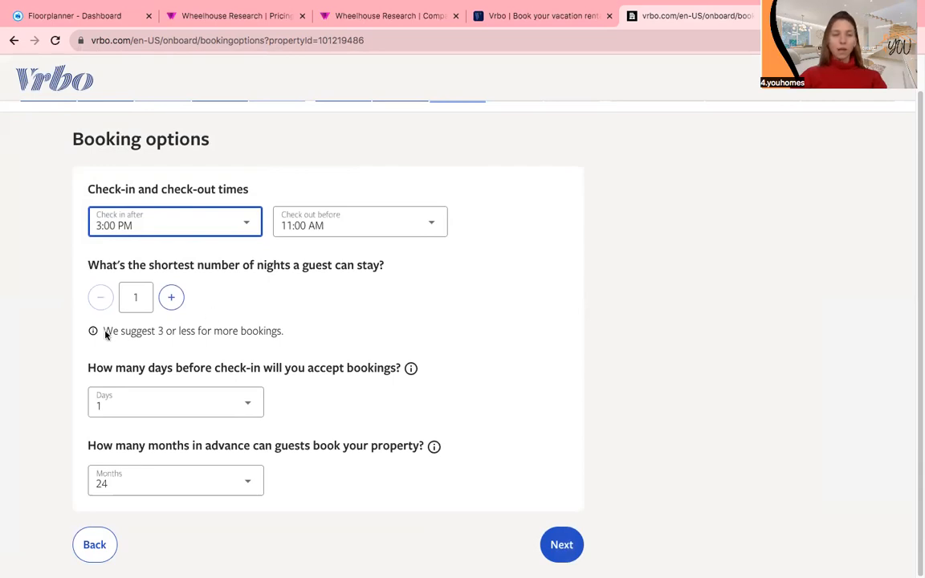
{"action": "left_click", "coordinate": [167, 304]}
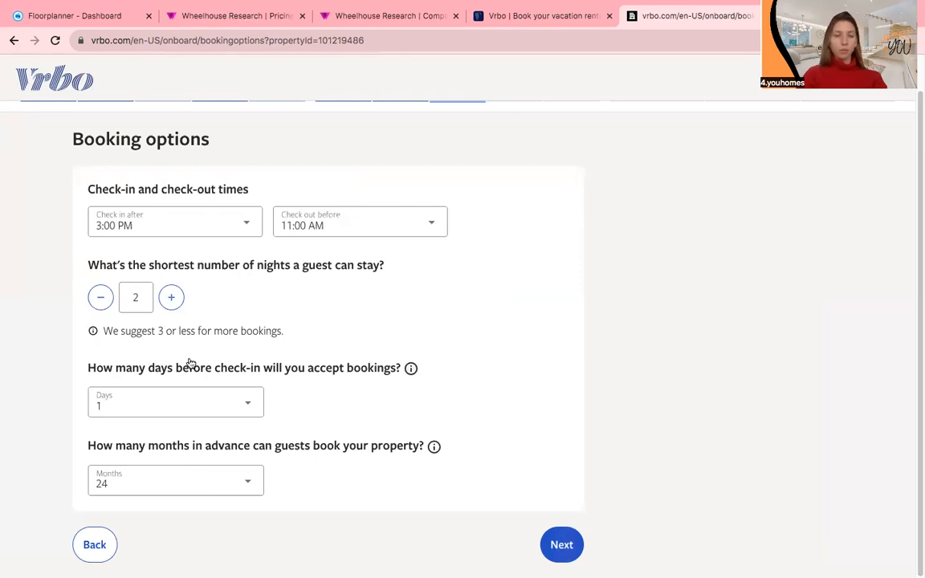
Keep the advance notice at 1 day, set the booking window to 18 months and continue to availability.
{"action": "left_click", "coordinate": [122, 405]}
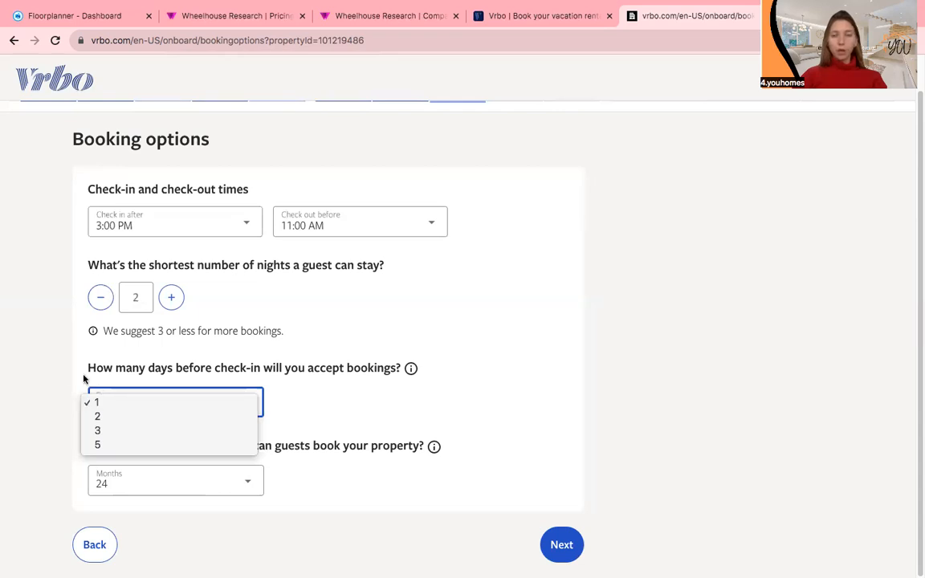
{"action": "left_click", "coordinate": [39, 367]}
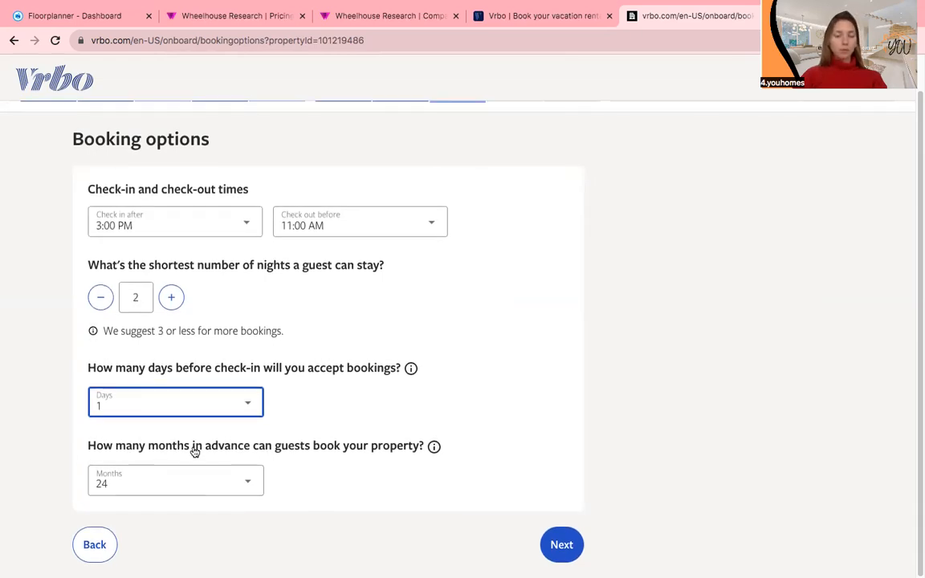
{"action": "left_click", "coordinate": [226, 482]}
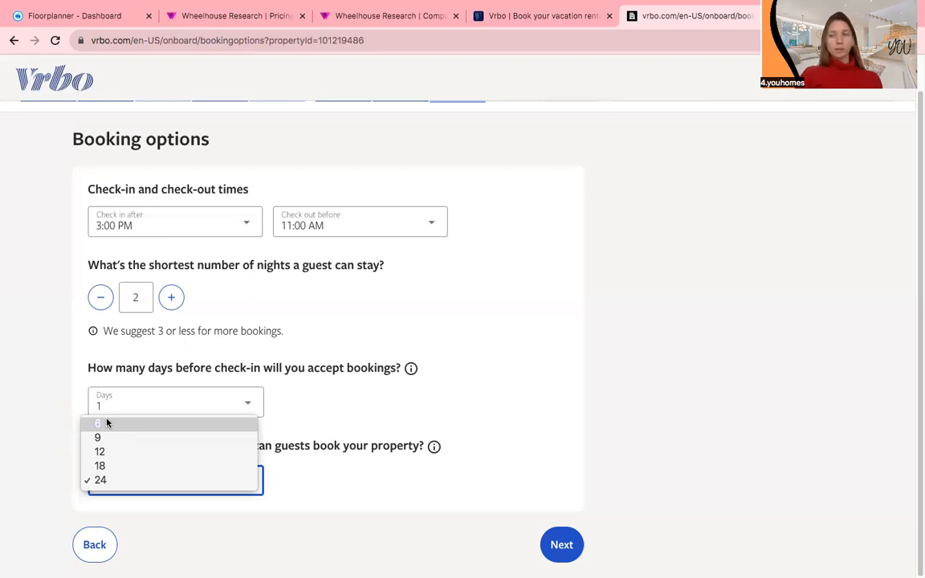
{"action": "left_click", "coordinate": [103, 467]}
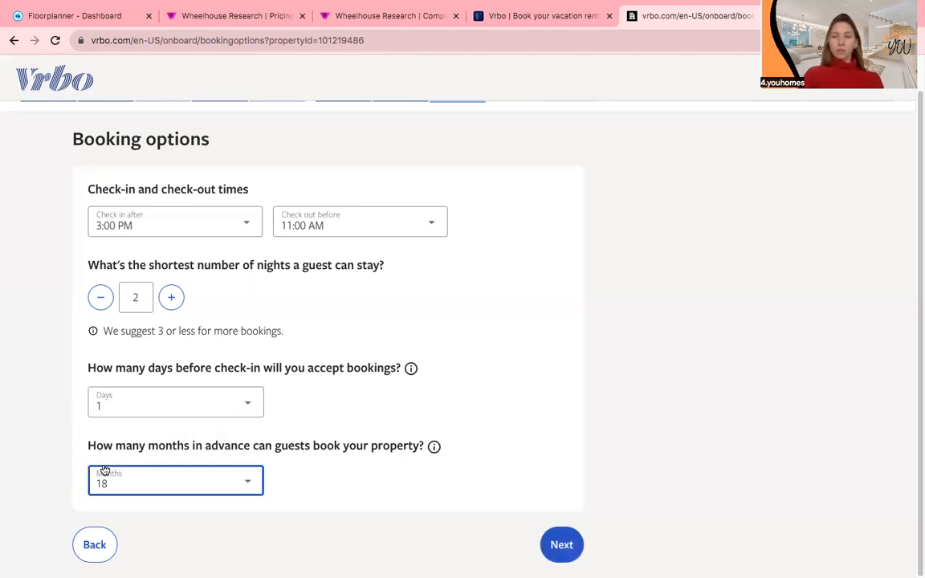
{"action": "left_click", "coordinate": [560, 552]}
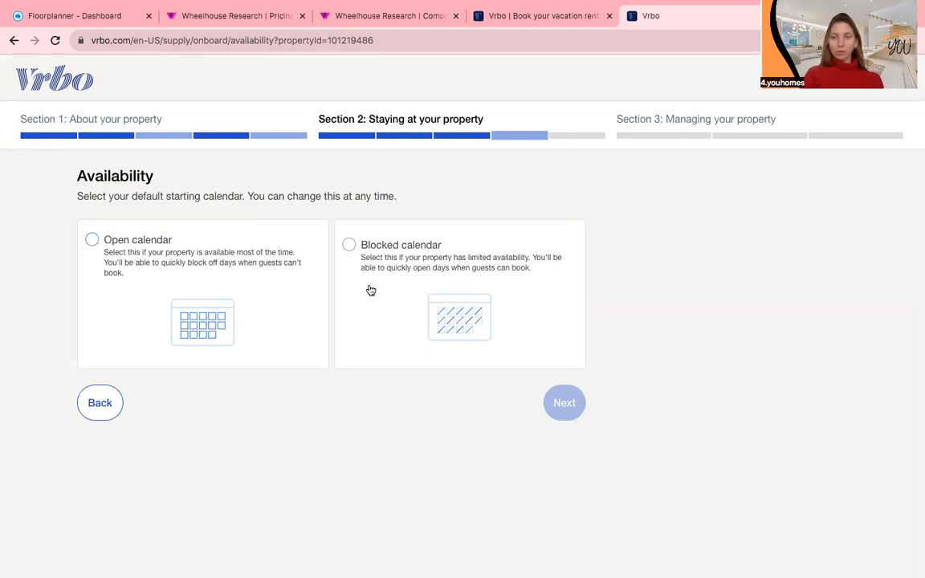
Choose the open calendar as the default starting calendar and continue.
{"action": "left_click", "coordinate": [275, 287]}
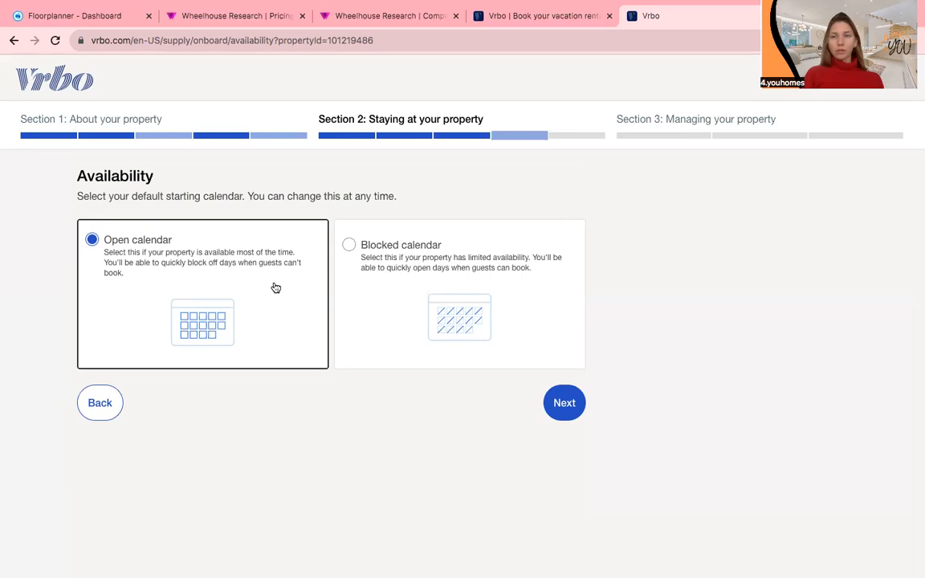
{"action": "left_click", "coordinate": [564, 403]}
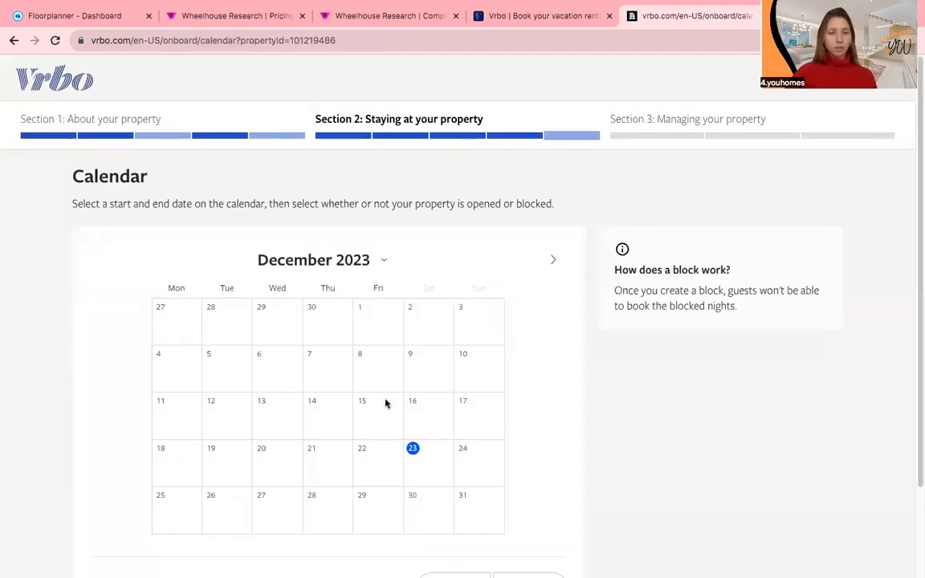
Mark the property as available from Dec 23, 2023 to Dec 31, 2024 and continue to the host information.
{"action": "scroll", "coordinate": [386, 402], "scroll_direction": "down", "scroll_amount": 3}
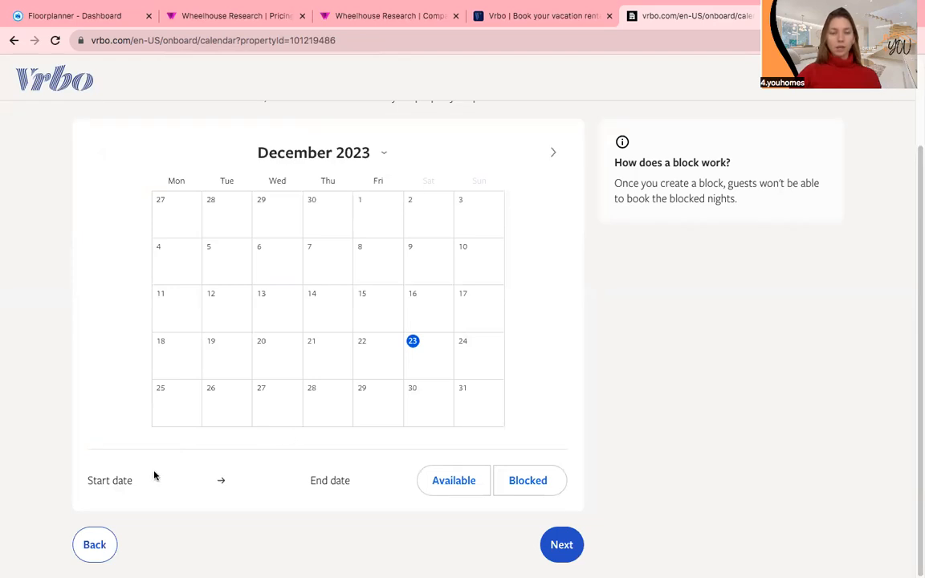
{"action": "left_click", "coordinate": [416, 353]}
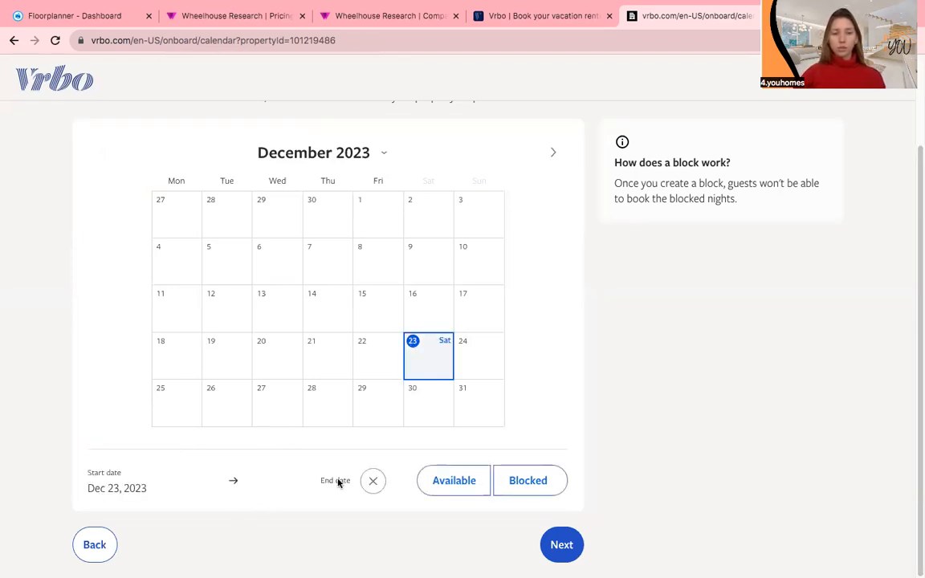
{"action": "left_click", "coordinate": [551, 161]}
{"action": "left_click", "coordinate": [551, 161]}
{"action": "left_click", "coordinate": [551, 160]}
{"action": "left_click", "coordinate": [551, 161]}
{"action": "left_click", "coordinate": [552, 160]}
{"action": "left_click", "coordinate": [550, 161]}
{"action": "left_click", "coordinate": [551, 161]}
{"action": "left_click", "coordinate": [550, 160]}
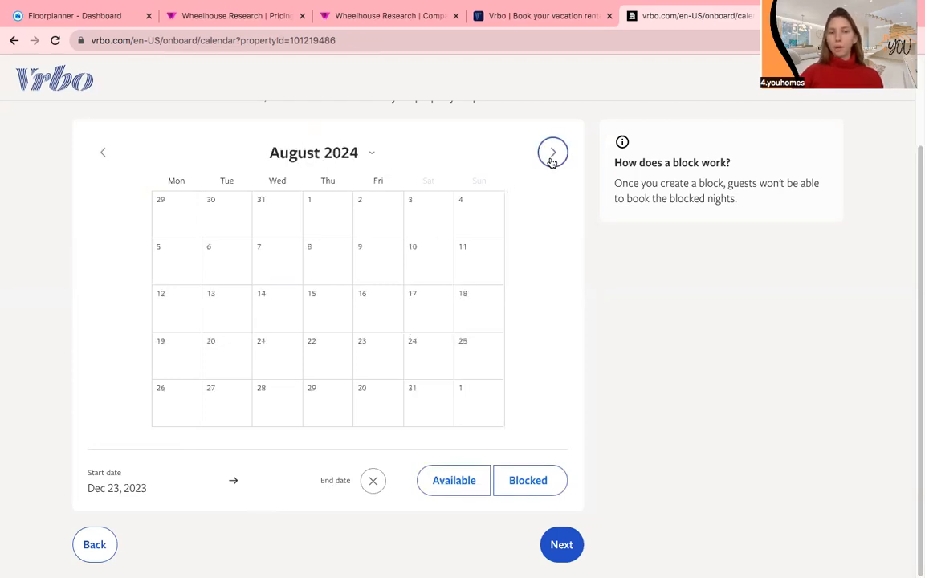
{"action": "left_click", "coordinate": [550, 162]}
{"action": "left_click", "coordinate": [551, 162]}
{"action": "left_click", "coordinate": [550, 161]}
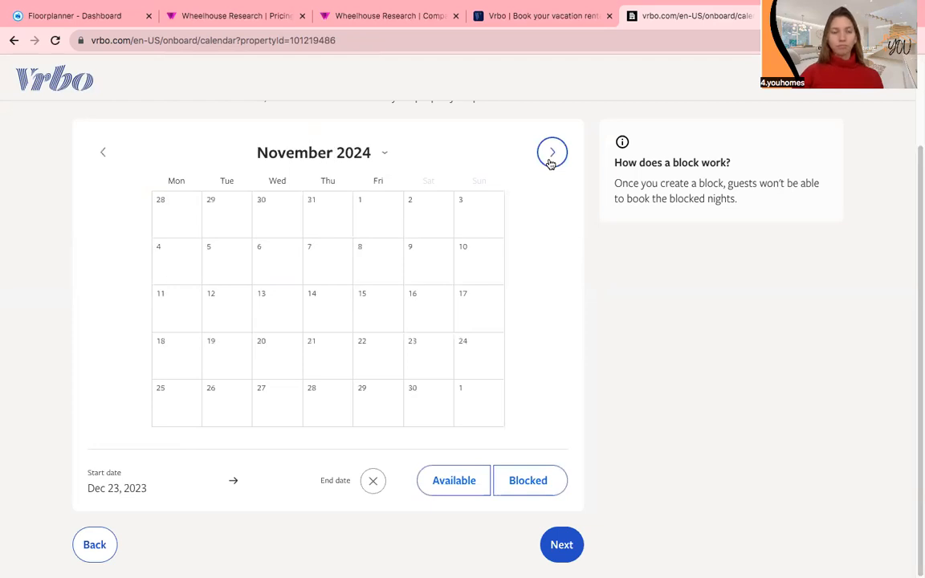
{"action": "left_click", "coordinate": [551, 160]}
{"action": "left_click", "coordinate": [232, 416]}
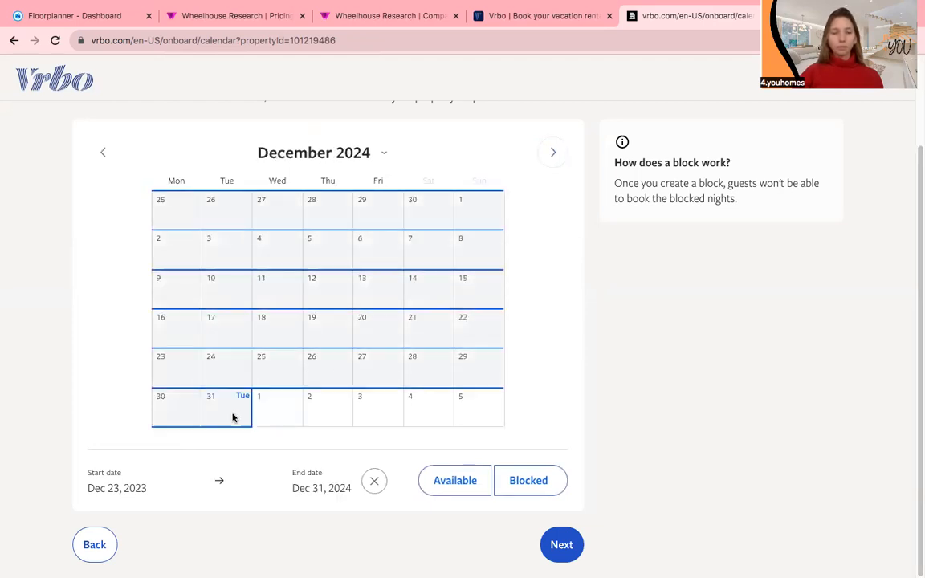
{"action": "left_click", "coordinate": [455, 482]}
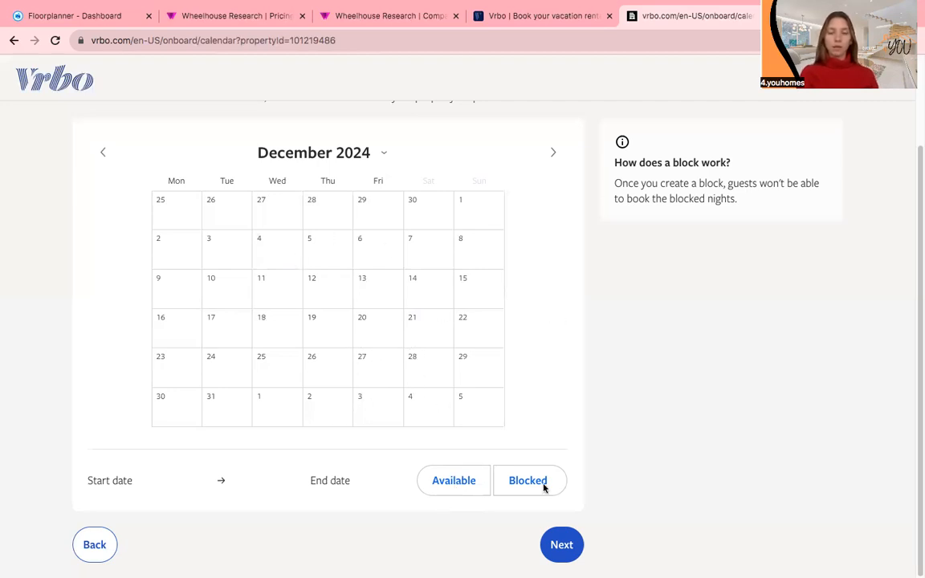
{"action": "left_click", "coordinate": [565, 553]}
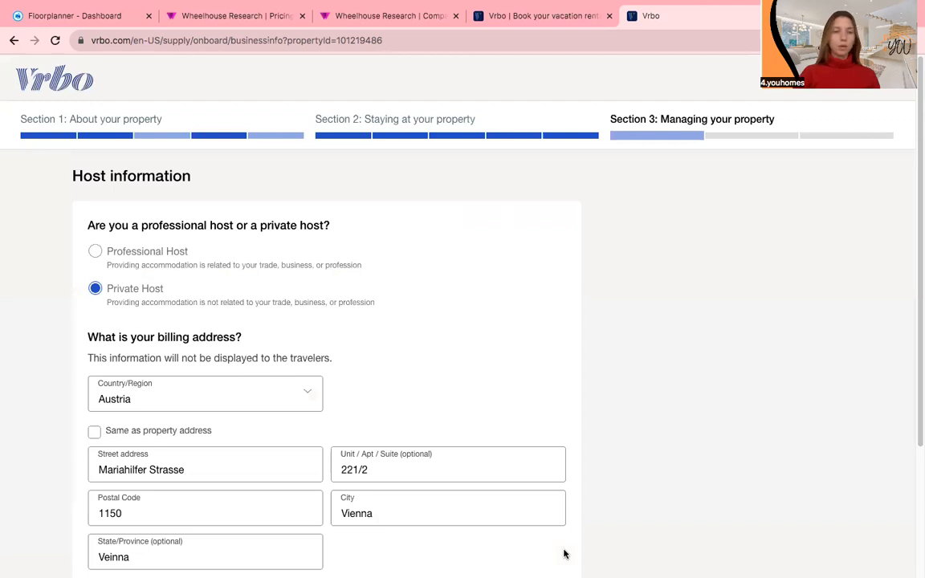
Review the host information and correct the misspelled state/province in the billing address.
{"action": "scroll", "coordinate": [564, 554], "scroll_direction": "down", "scroll_amount": 2}
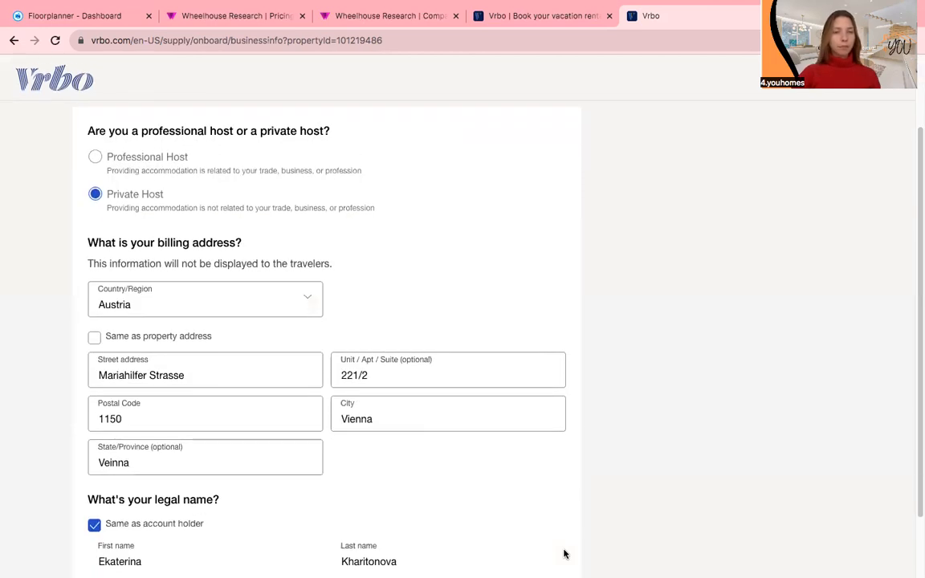
{"action": "scroll", "coordinate": [564, 554], "scroll_direction": "up", "scroll_amount": 2}
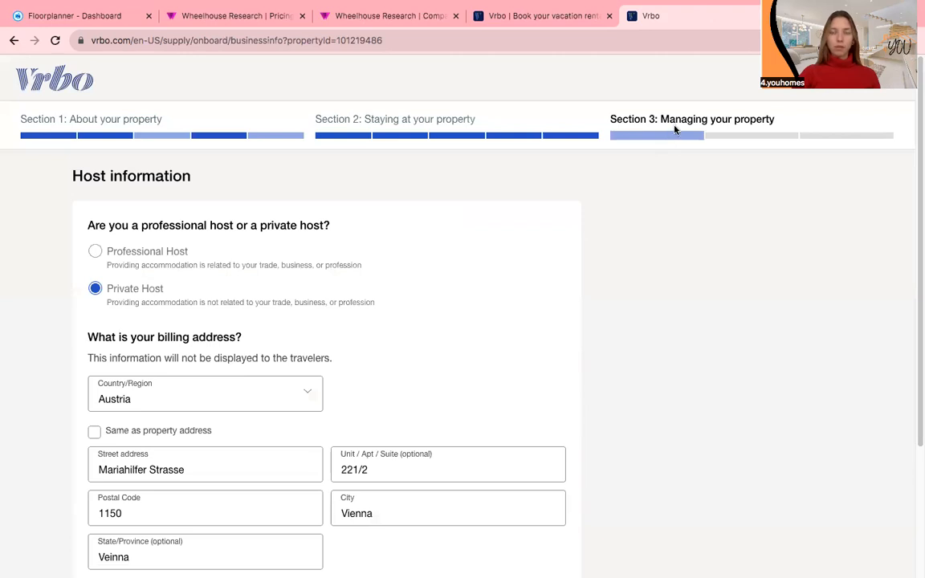
{"action": "scroll", "coordinate": [654, 217], "scroll_direction": "down", "scroll_amount": 1}
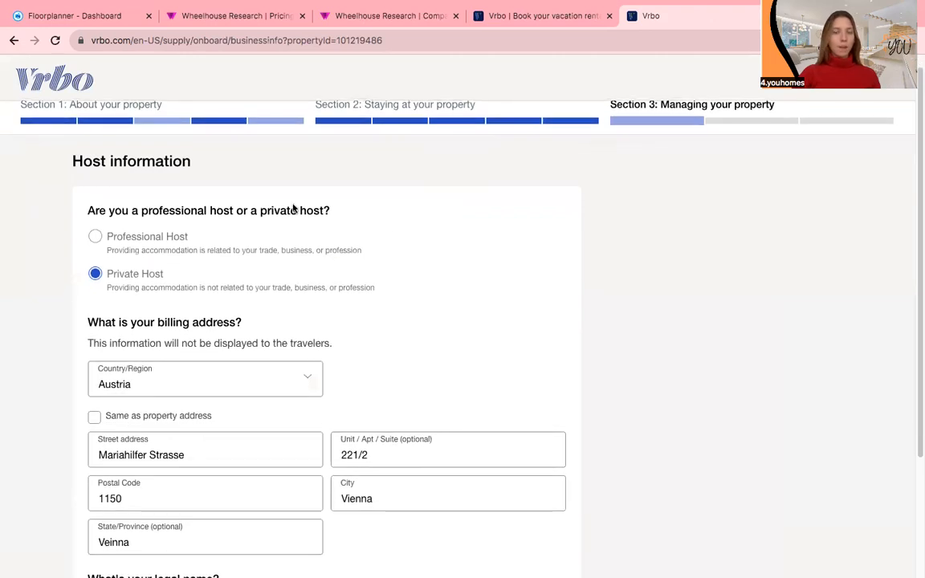
{"action": "scroll", "coordinate": [294, 208], "scroll_direction": "down", "scroll_amount": 2}
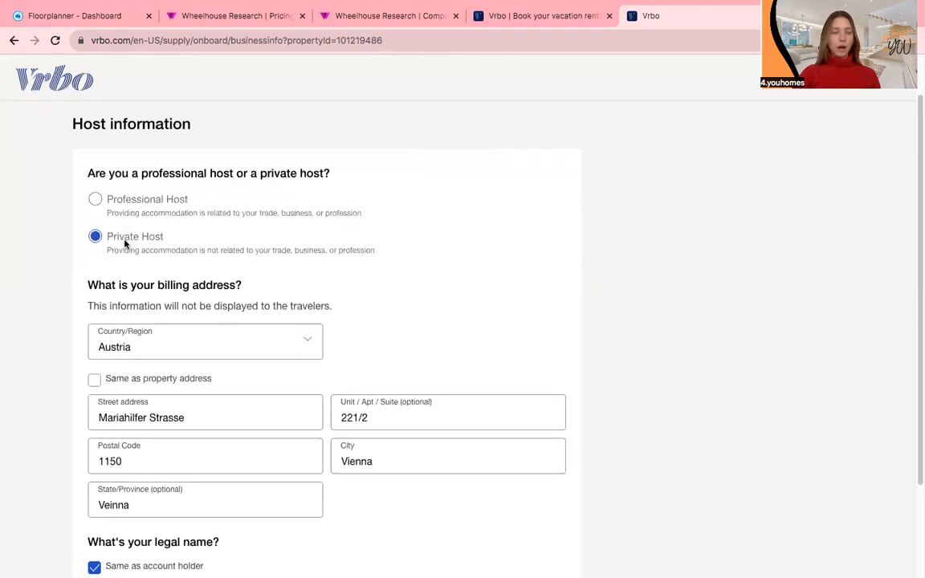
{"action": "scroll", "coordinate": [125, 243], "scroll_direction": "down", "scroll_amount": 4}
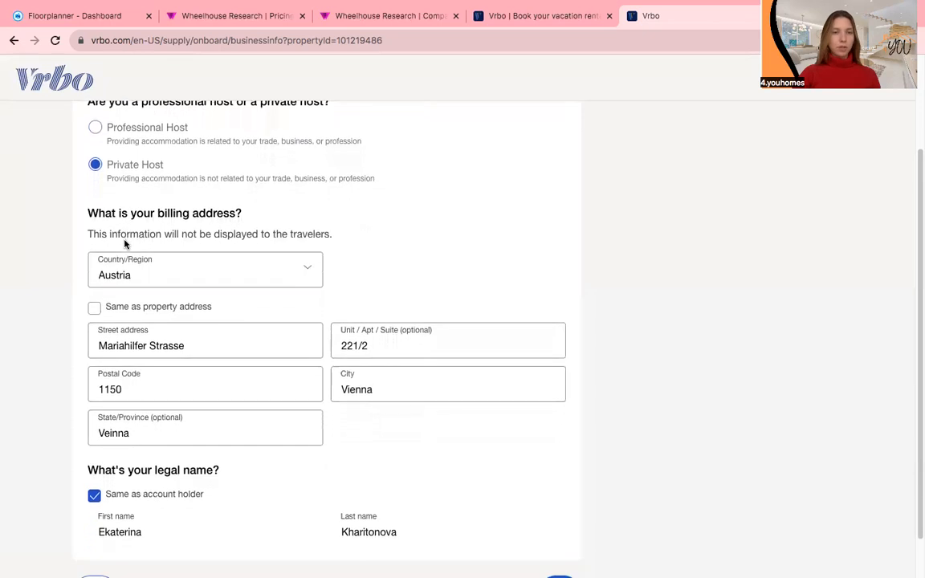
{"action": "scroll", "coordinate": [128, 350], "scroll_direction": "down", "scroll_amount": 1}
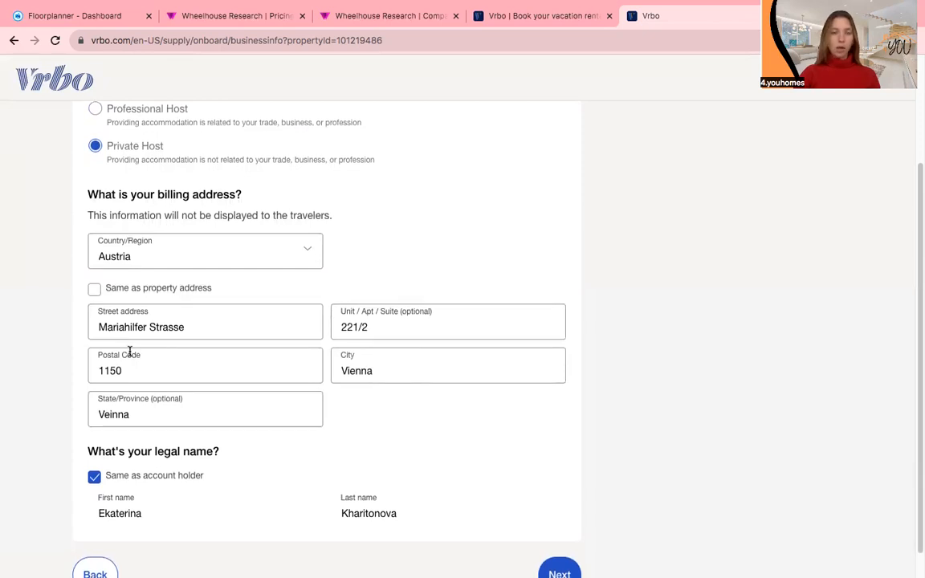
{"action": "scroll", "coordinate": [128, 353], "scroll_direction": "down", "scroll_amount": 2}
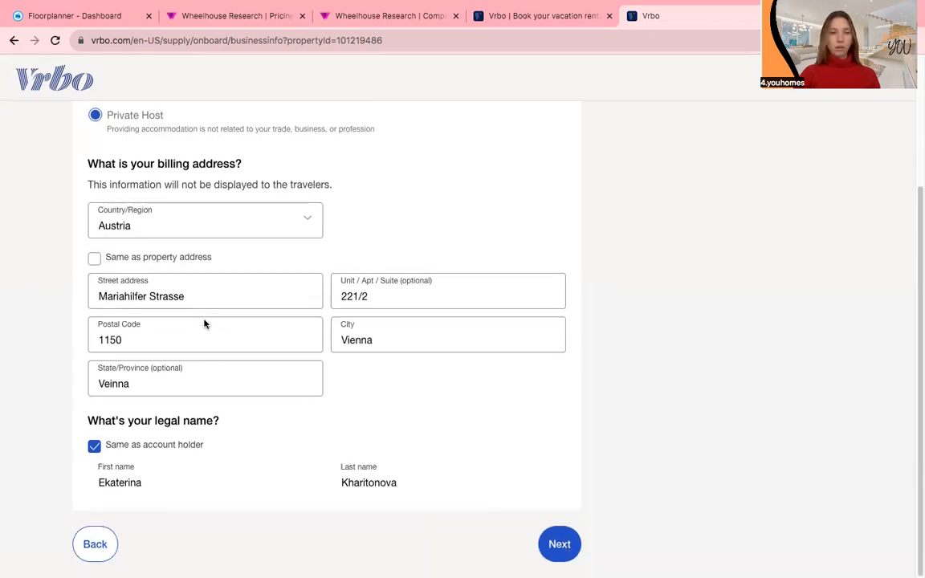
{"action": "left_click", "coordinate": [101, 383]}
{"action": "key", "text": "Delete"}
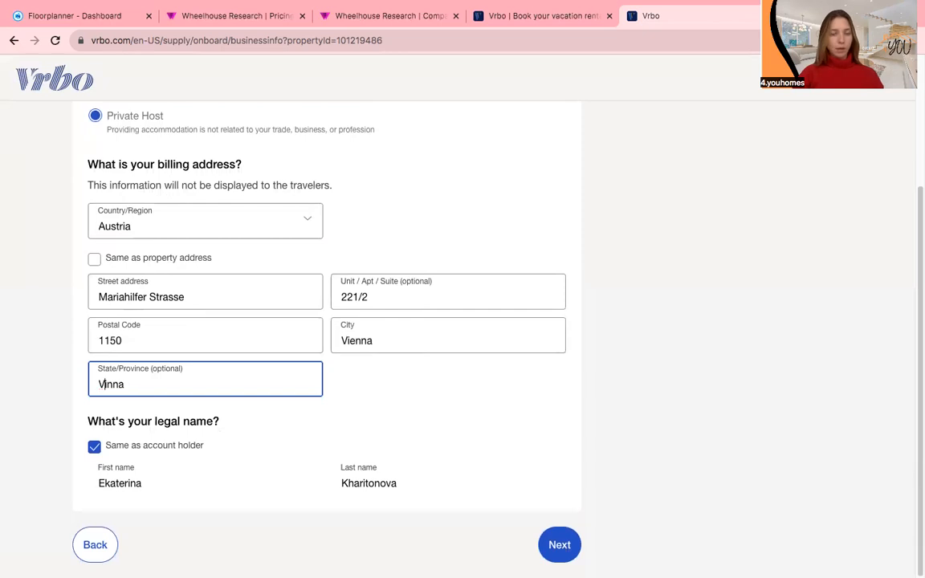
{"action": "type", "text": "e"}
{"action": "left_click", "coordinate": [21, 408]}
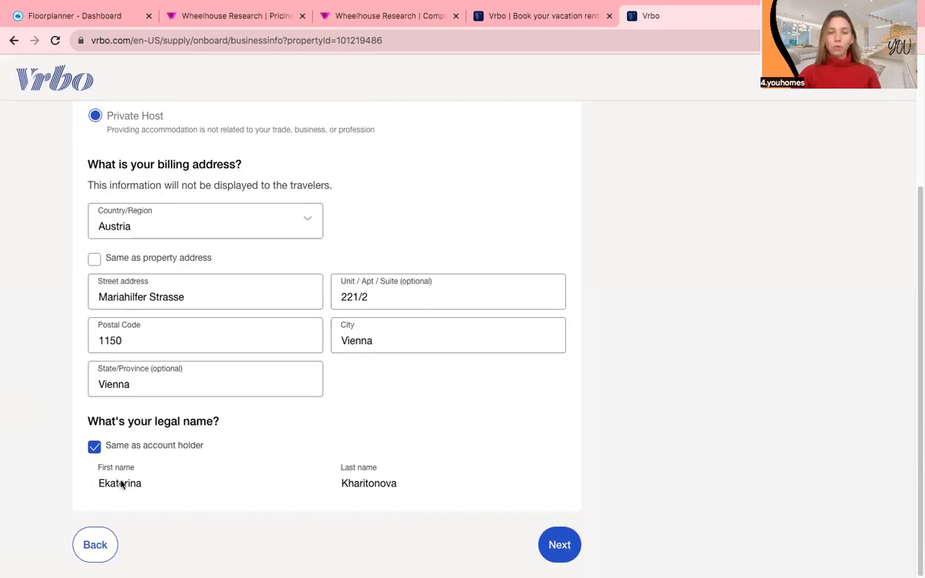
Preview the business fields required for a Professional Host, restoring the Private Host choice.
{"action": "scroll", "coordinate": [120, 485], "scroll_direction": "up", "scroll_amount": 3}
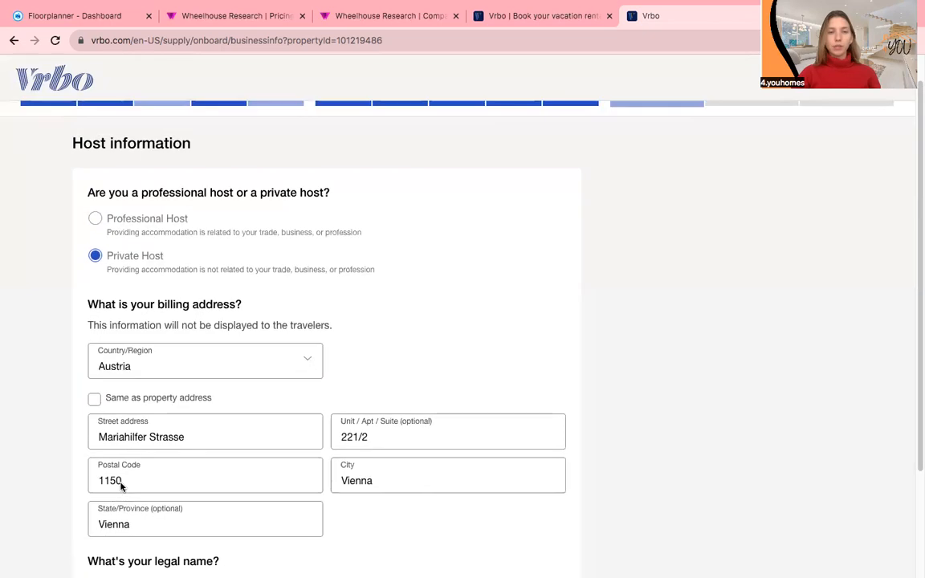
{"action": "left_click", "coordinate": [95, 218]}
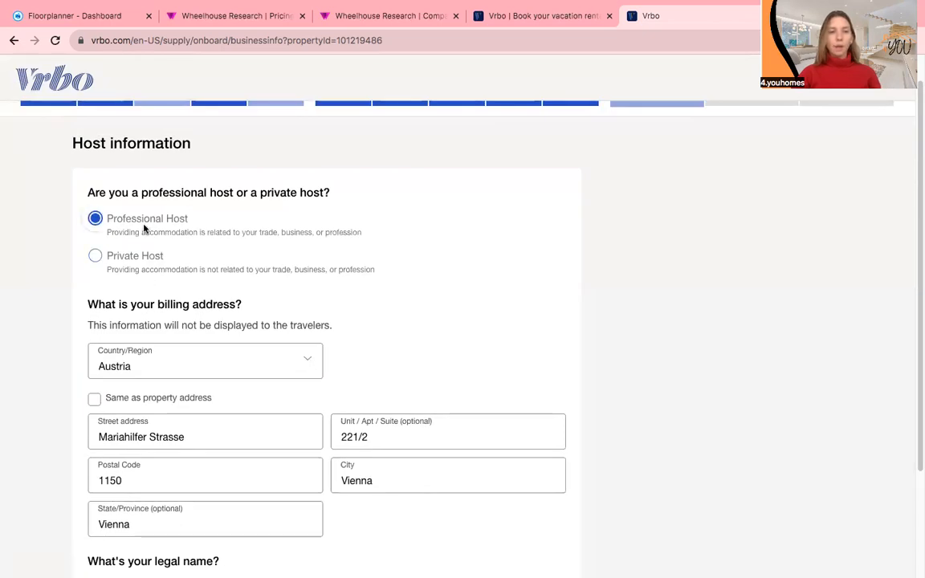
{"action": "scroll", "coordinate": [131, 326], "scroll_direction": "down", "scroll_amount": 2}
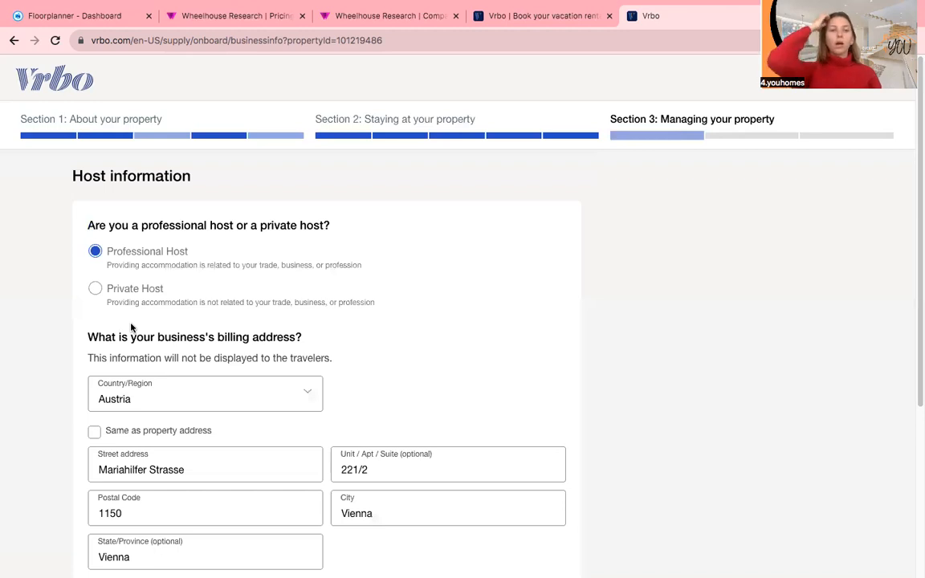
{"action": "scroll", "coordinate": [131, 326], "scroll_direction": "down", "scroll_amount": 3}
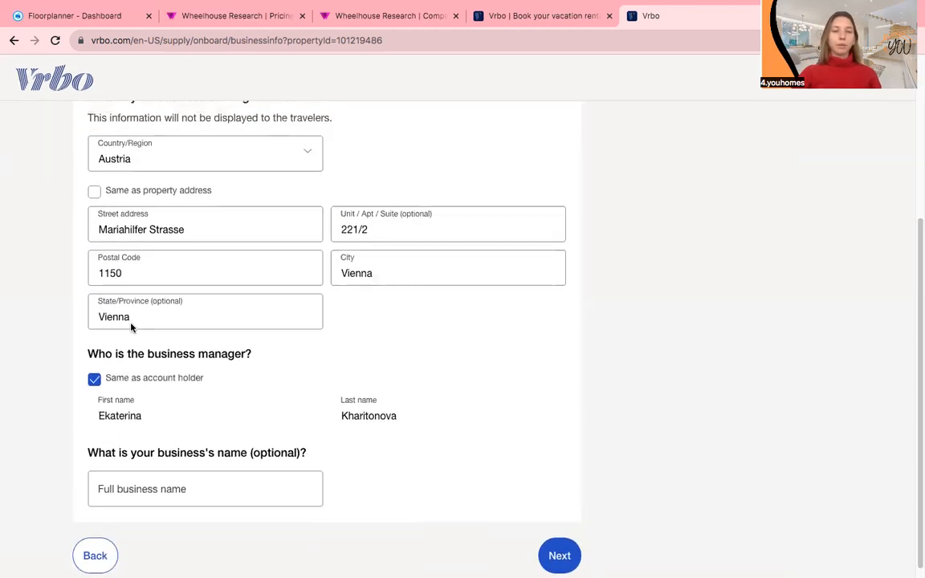
{"action": "left_click", "coordinate": [104, 489]}
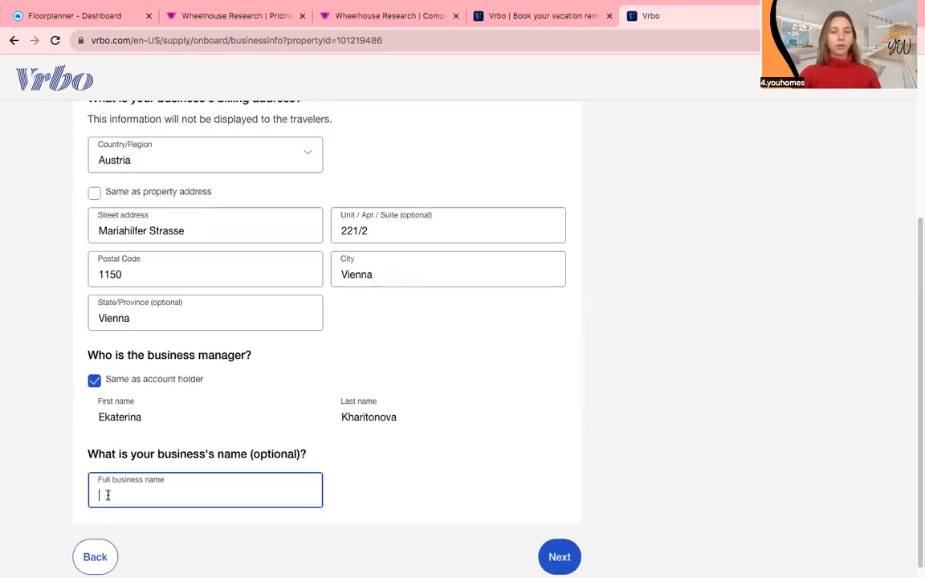
{"action": "left_click", "coordinate": [28, 424]}
{"action": "scroll", "coordinate": [27, 419], "scroll_direction": "up", "scroll_amount": 2}
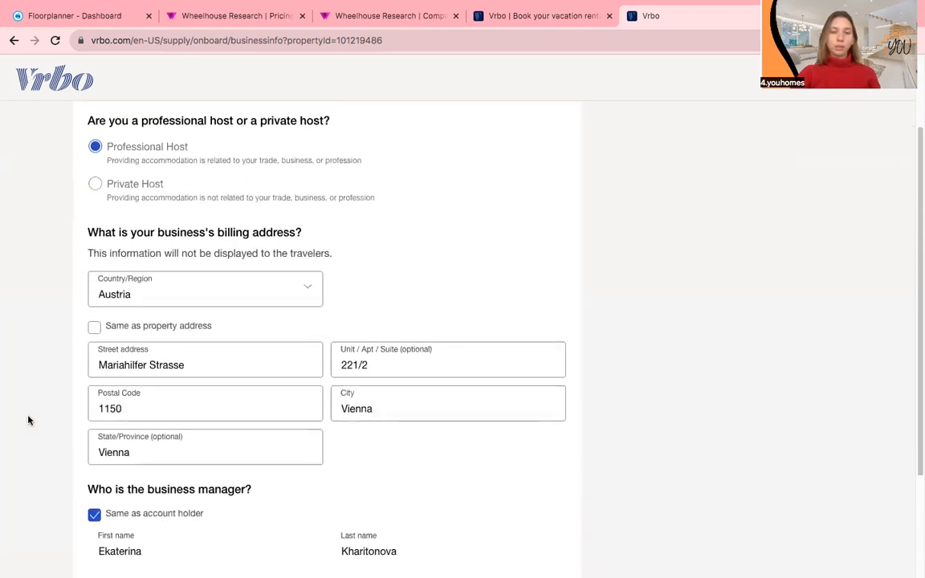
{"action": "scroll", "coordinate": [27, 419], "scroll_direction": "down", "scroll_amount": 2}
{"action": "scroll", "coordinate": [130, 355], "scroll_direction": "up", "scroll_amount": 3}
{"action": "left_click", "coordinate": [132, 298]}
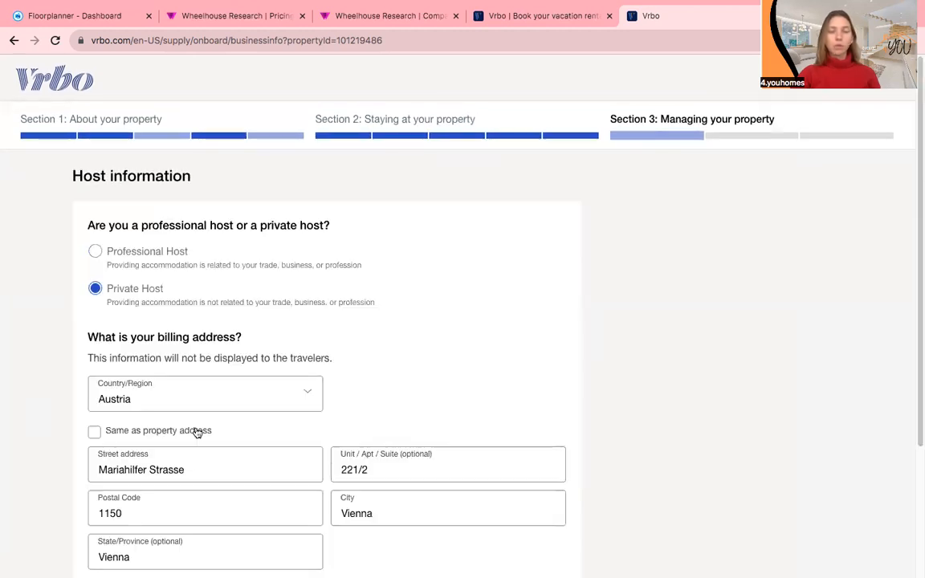
Submit the private host information and proceed through registration to the tax settings.
{"action": "scroll", "coordinate": [196, 433], "scroll_direction": "down", "scroll_amount": 3}
{"action": "left_click", "coordinate": [549, 543]}
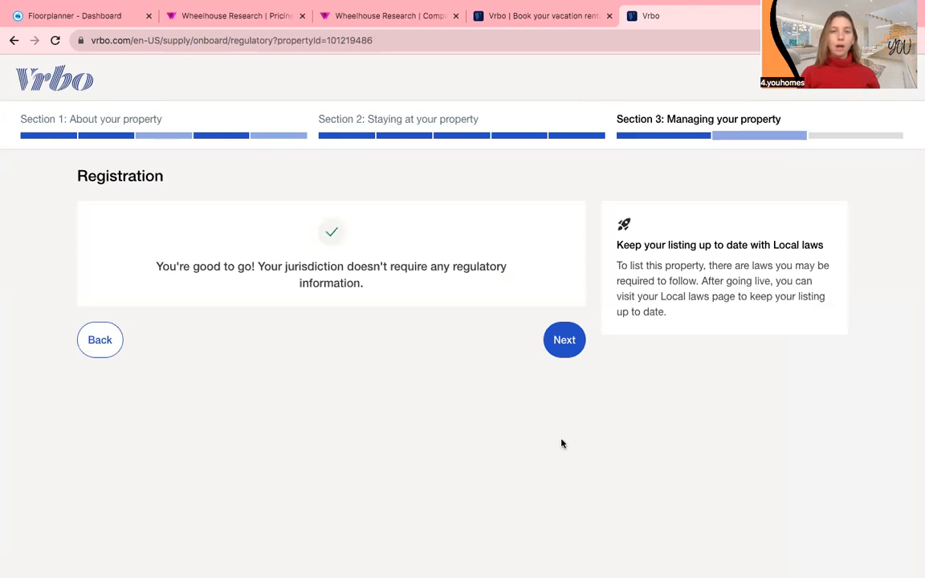
{"action": "left_click", "coordinate": [558, 340]}
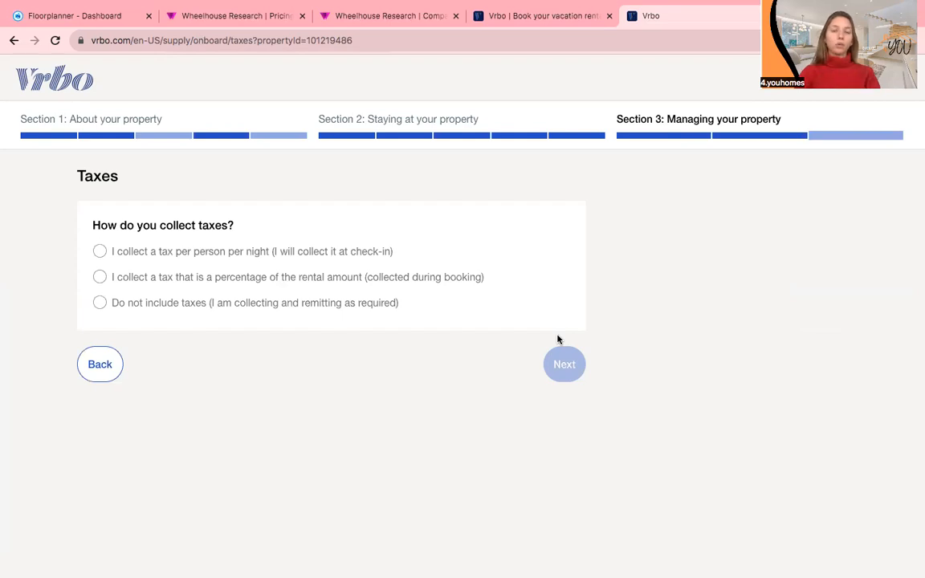
Choose not to include taxes, collecting and remitting them as required, and continue to the unfinished listing items.
{"action": "left_click", "coordinate": [294, 278]}
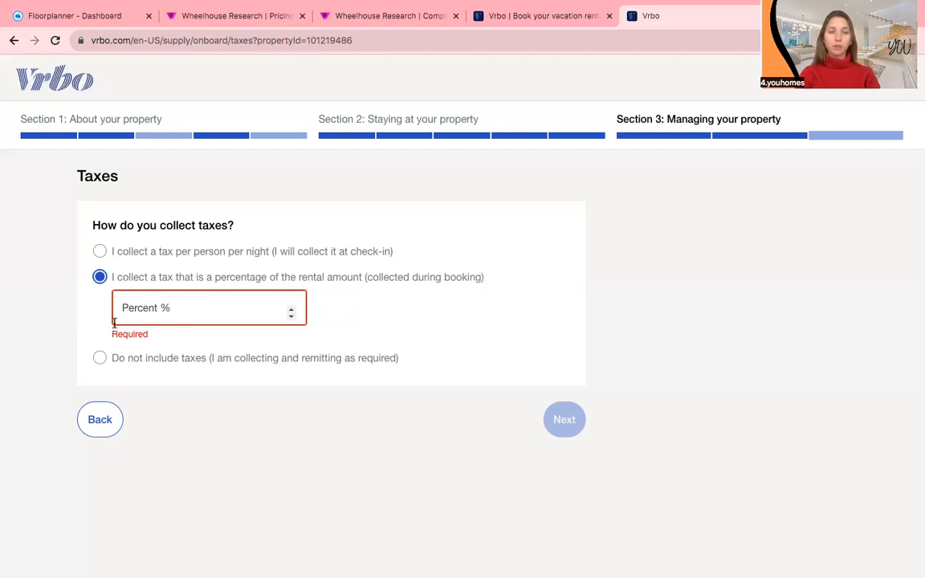
{"action": "left_click", "coordinate": [99, 358]}
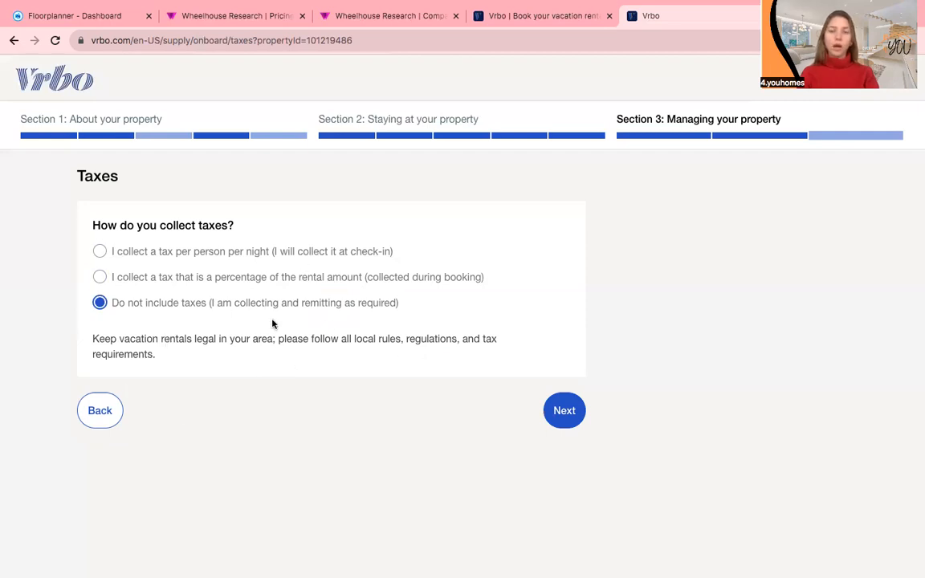
{"action": "left_click", "coordinate": [566, 415]}
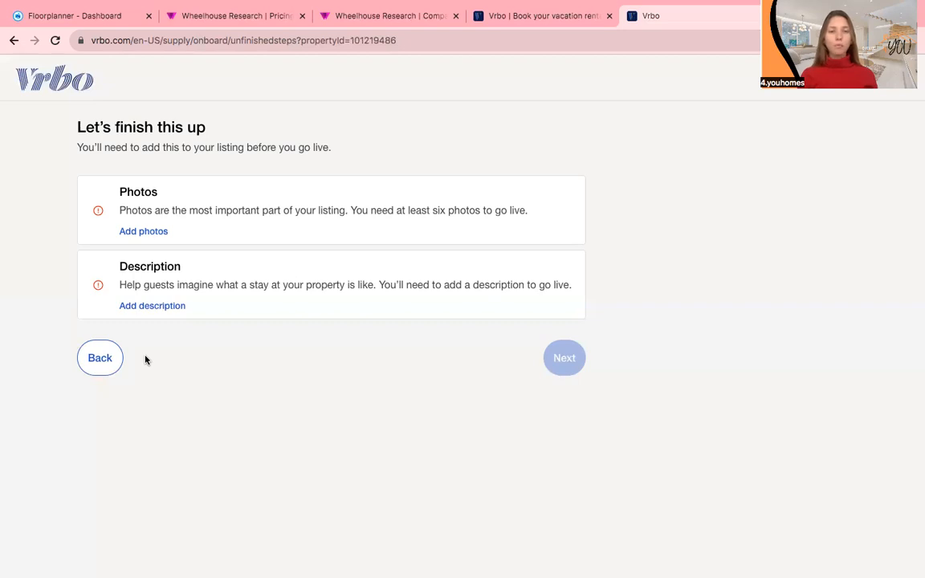
Go back from the overview of unfinished listing items to the previous page.
{"action": "left_click", "coordinate": [102, 364]}
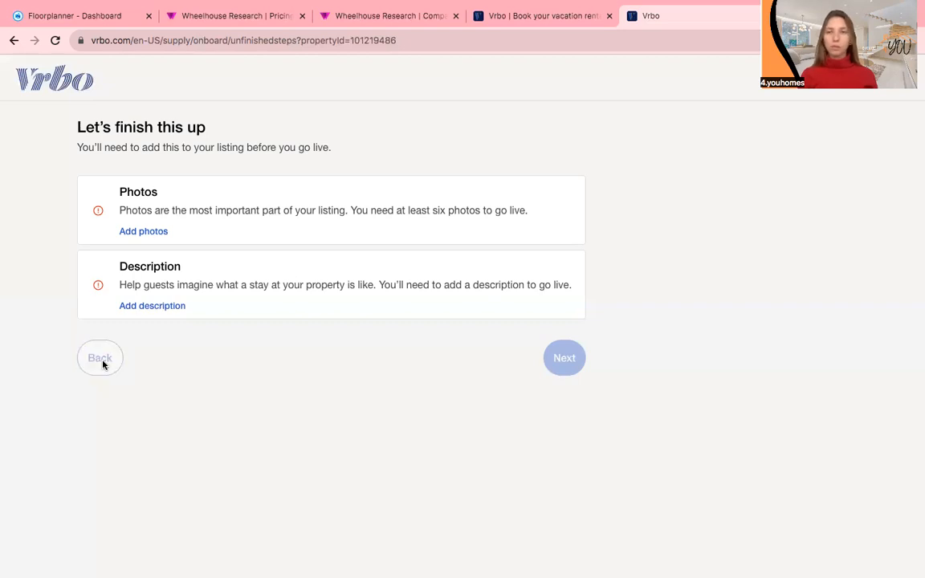